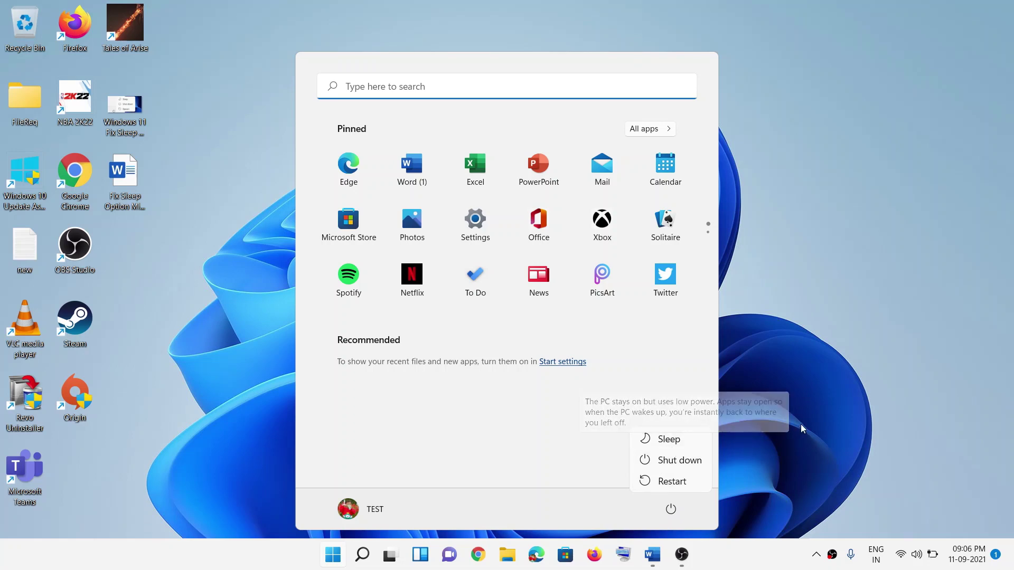
Step: Switch to the Word notes and copy the command "powercfg –restoredefaultschemes" under Step 1
left_click(652, 554)
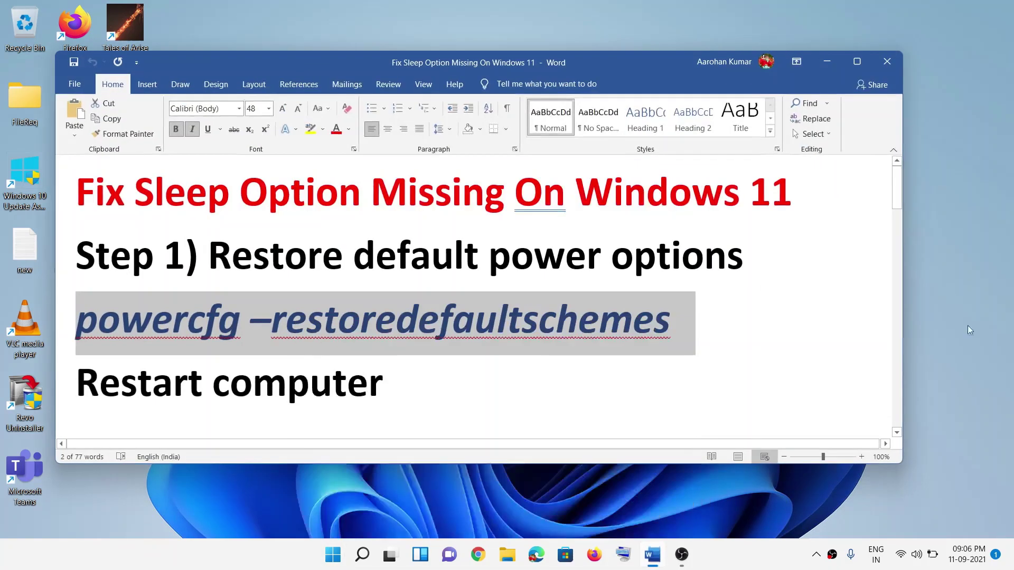
left_click_drag(208, 252, 744, 259)
left_click_drag(679, 323, 91, 328)
right_click(130, 321)
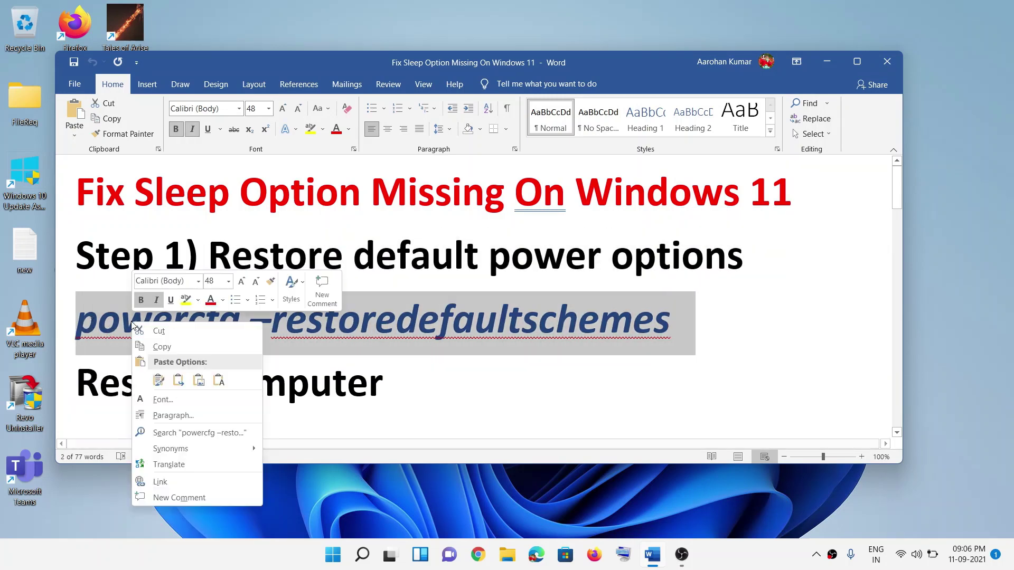
left_click(172, 341)
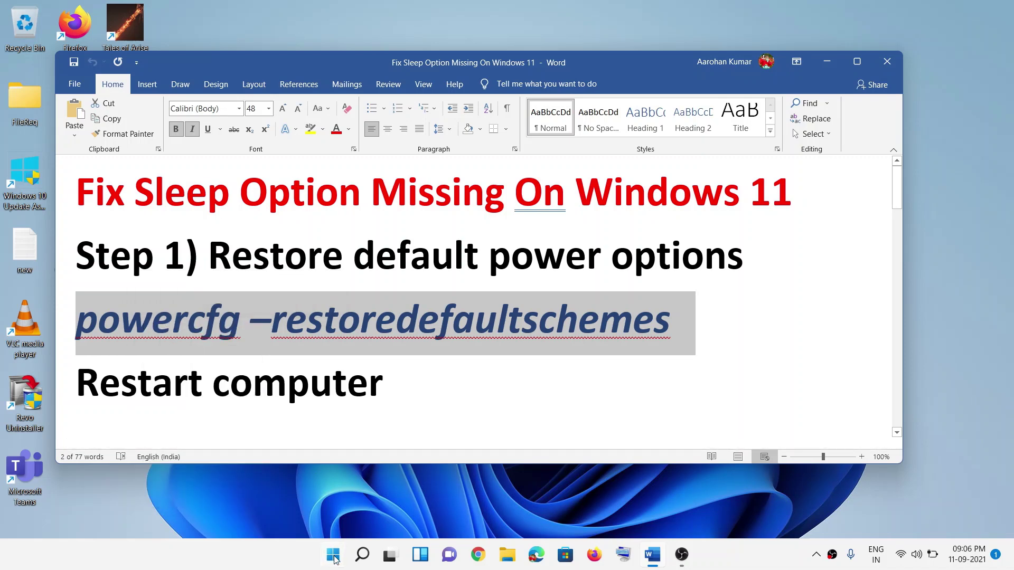
Step: Search Windows for "cmd" and open Command Prompt as administrator
left_click(334, 557)
type("cmd")
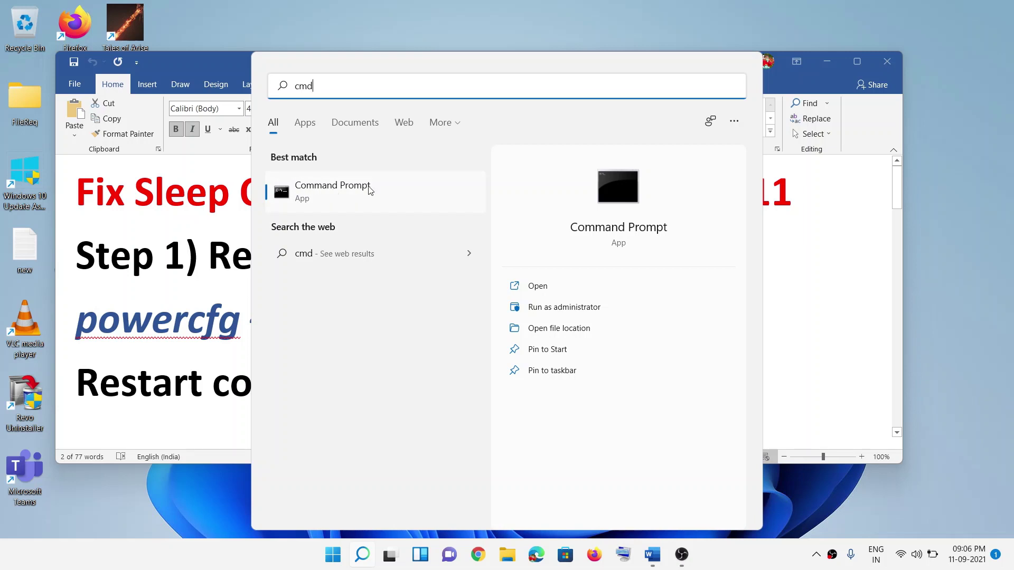
right_click(318, 201)
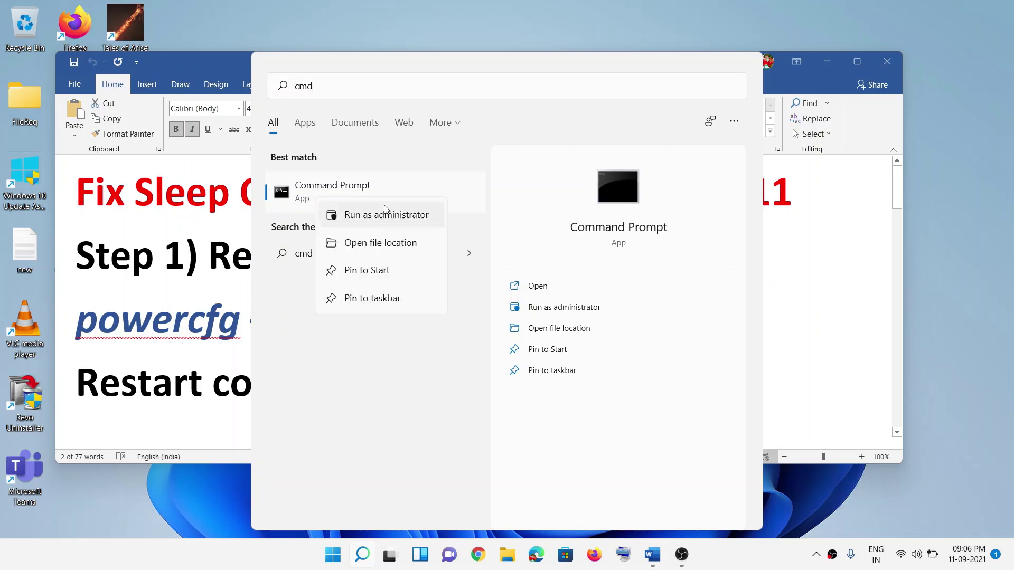
left_click(411, 218)
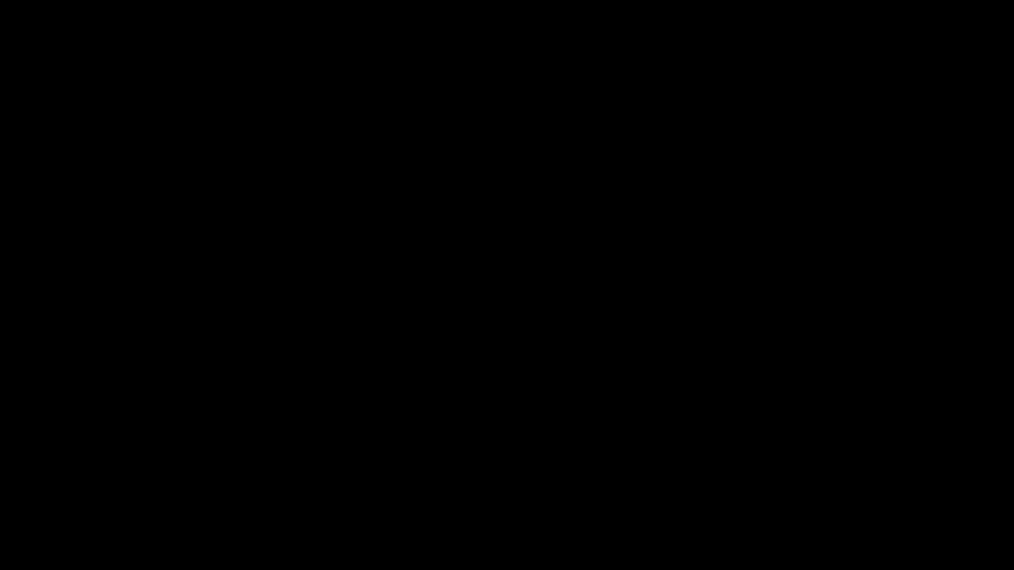
Step: Run the copied command powercfg -restoredefaultschemes to restore the default power schemes, and close Command Prompt
key("ctrl+v")
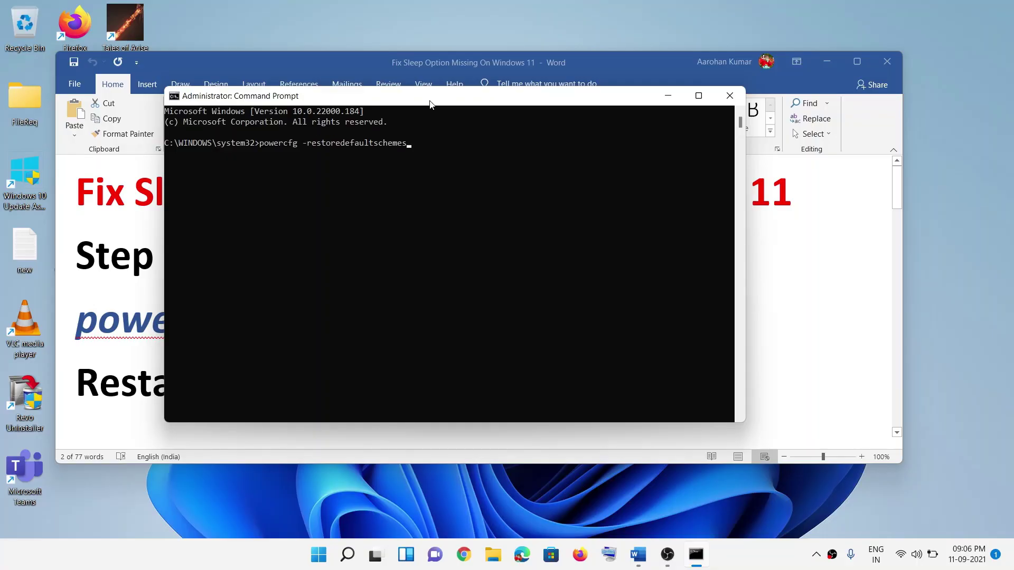
key("Return")
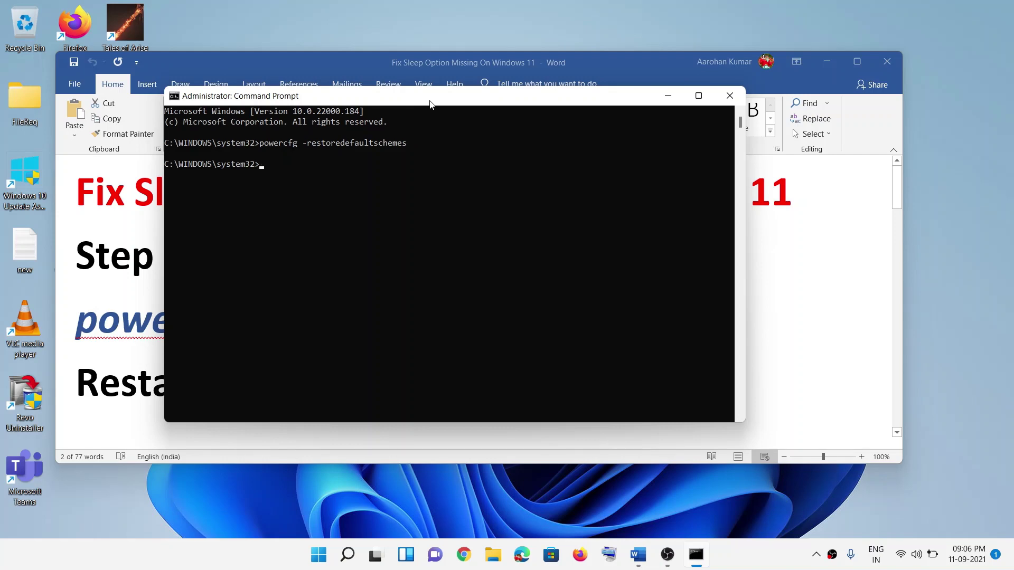
left_click(740, 100)
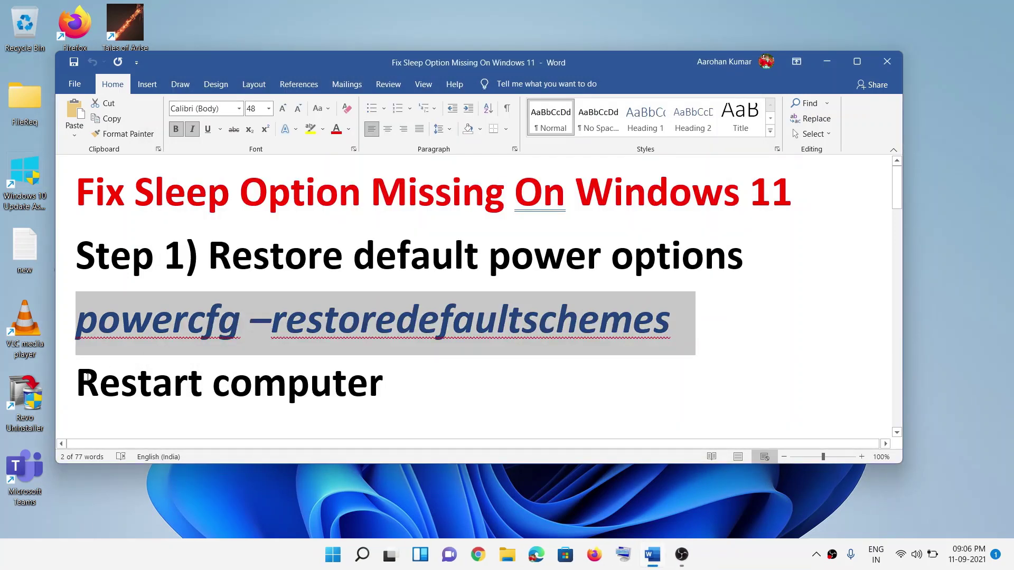
Step: Highlight "Restart computer" in the Step 1 notes and view the Restart power option without restarting
left_click_drag(85, 376, 408, 383)
left_click(333, 555)
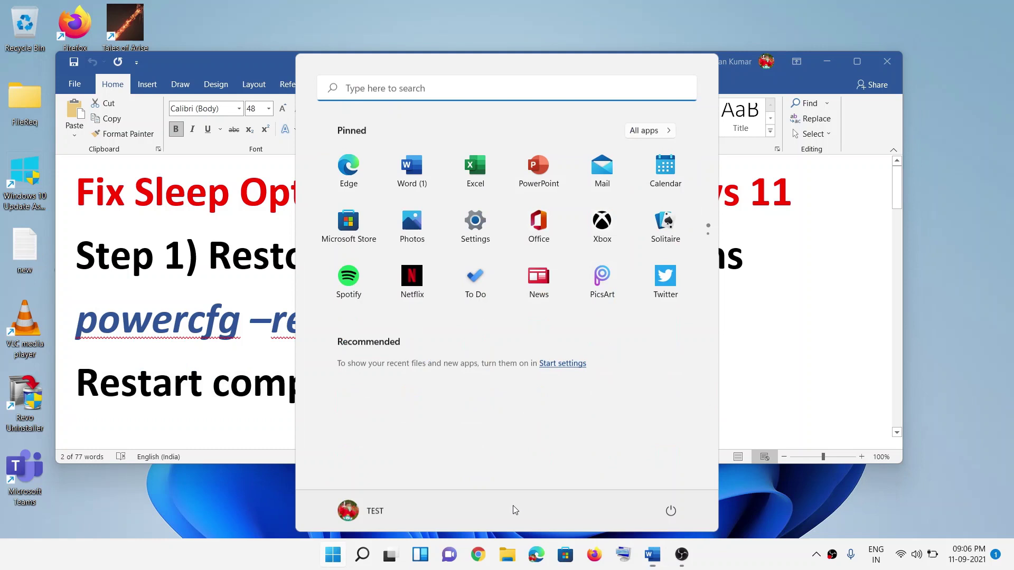
left_click(670, 509)
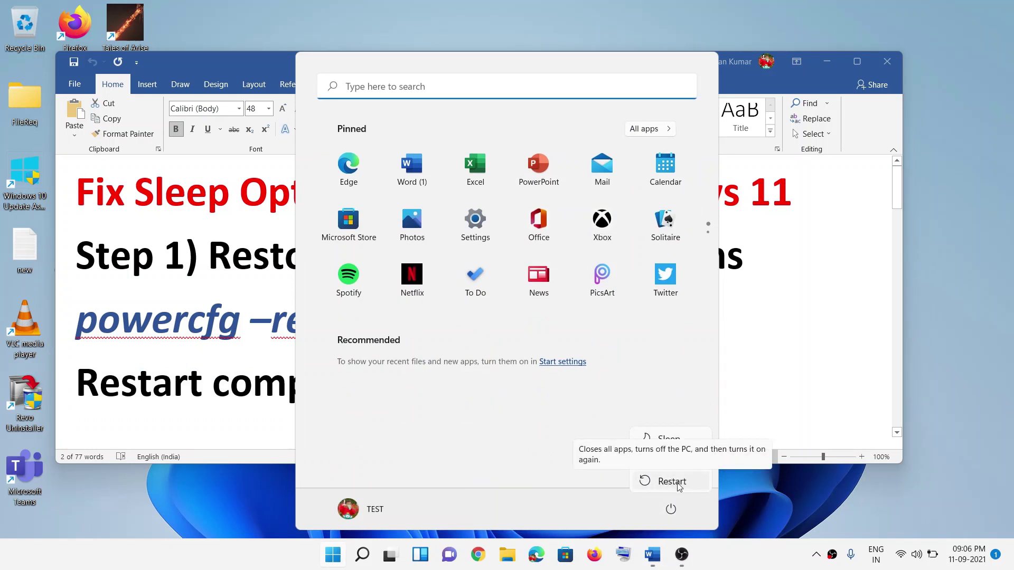
left_click(232, 378)
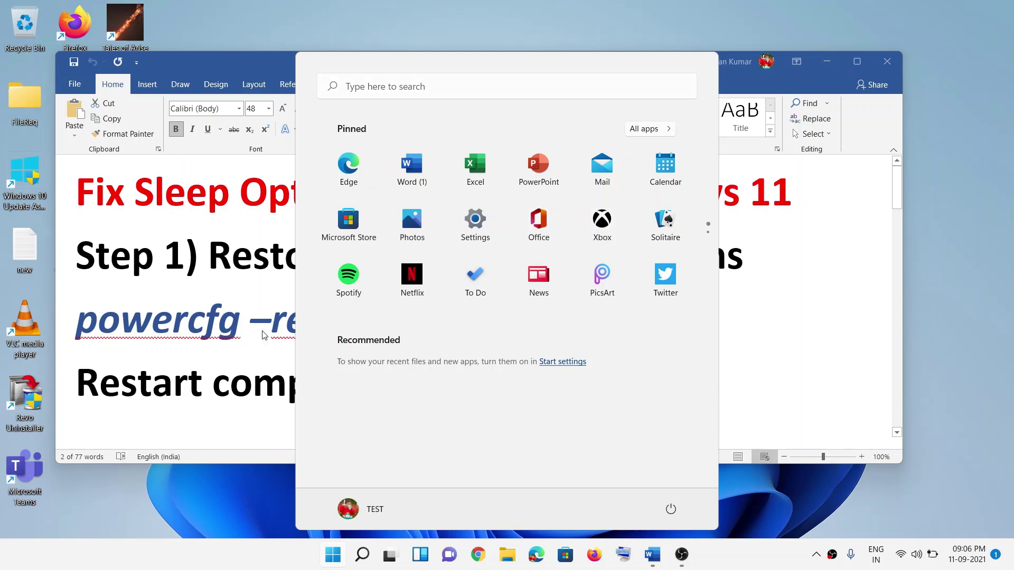
left_click(262, 334)
Step: Copy the command "msdt.exe /id PowerDiagnostic" under Step 2 of the Word notes
scroll(269, 327, "down", 5)
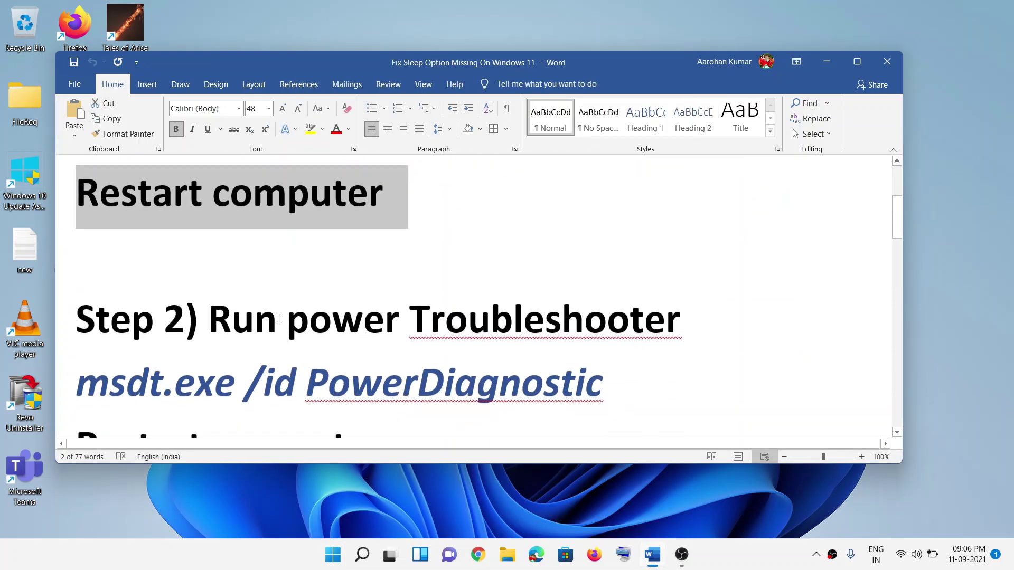
scroll(279, 317, "down", 2)
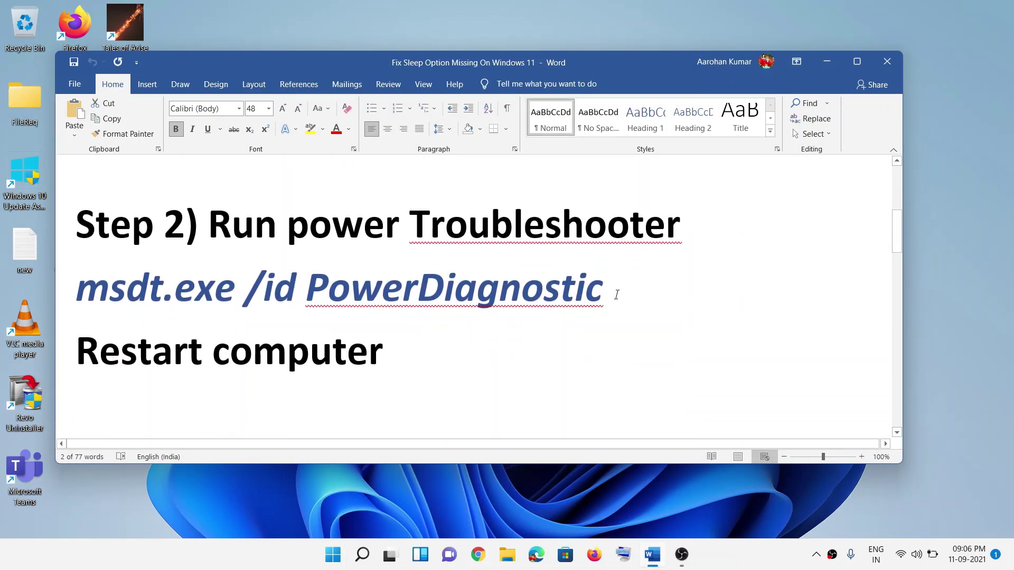
left_click_drag(607, 288, 77, 290)
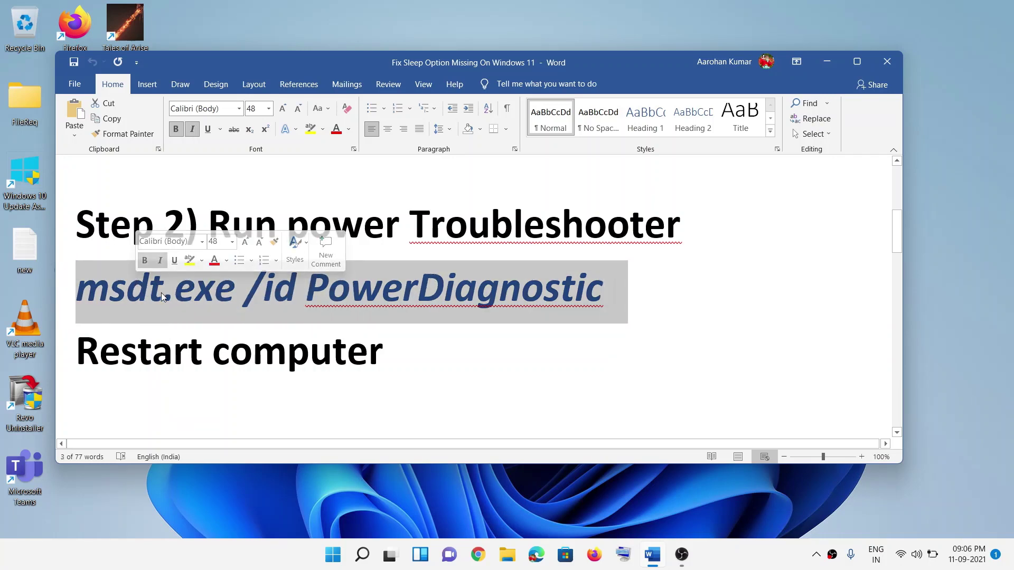
right_click(161, 293)
left_click(201, 319)
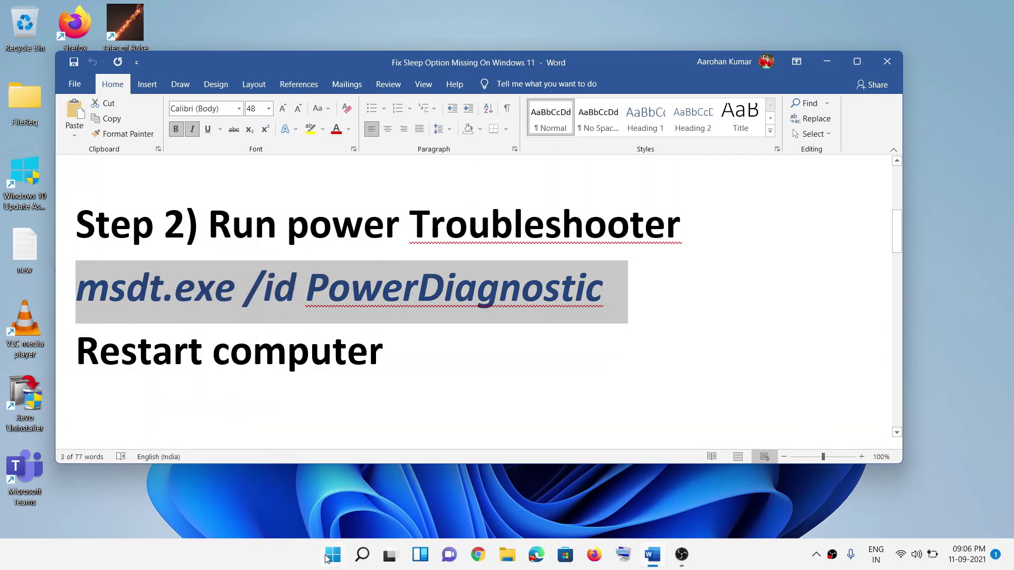
left_click(328, 559)
type("run")
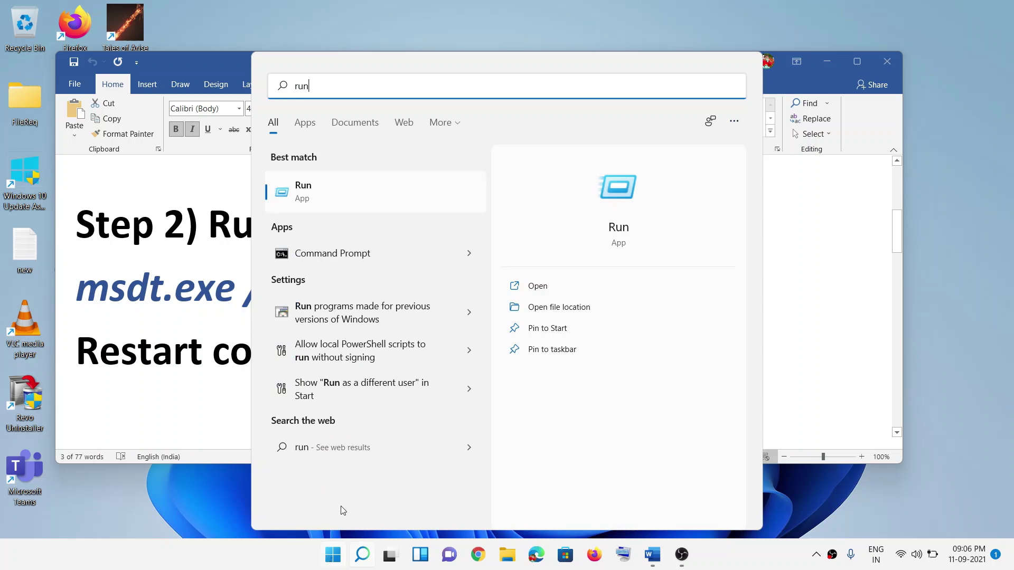
left_click(328, 196)
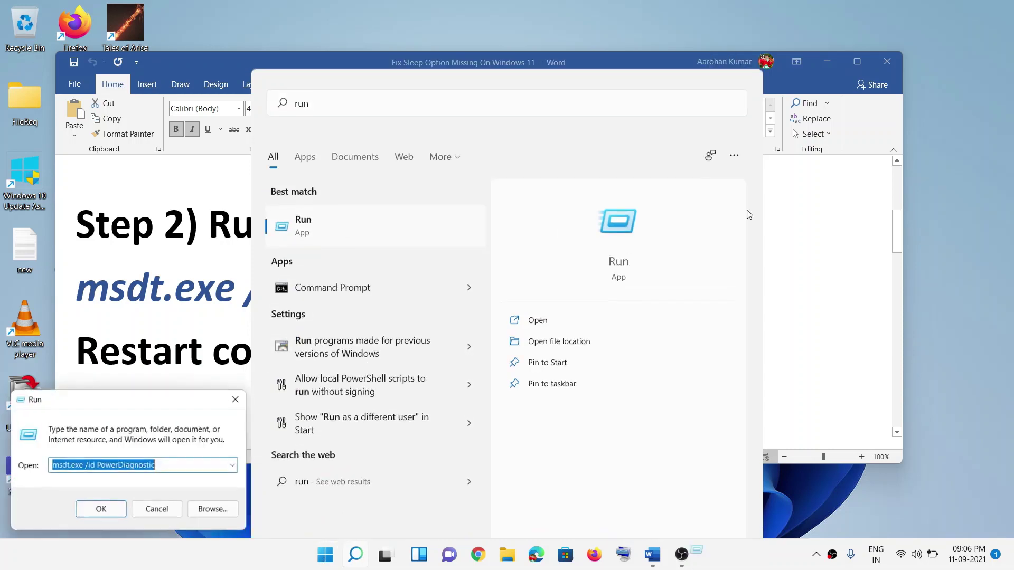
left_click(235, 400)
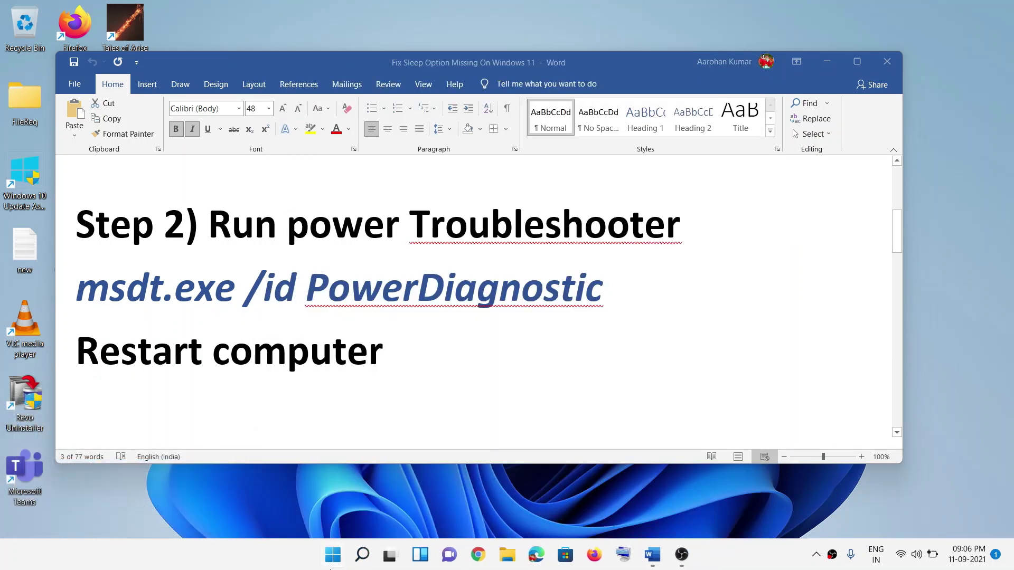
Step: Launch msdt.exe /id PowerDiagnostic from the Run dialog, run the Power troubleshooter through to completion and close it
right_click(330, 565)
left_click(294, 484)
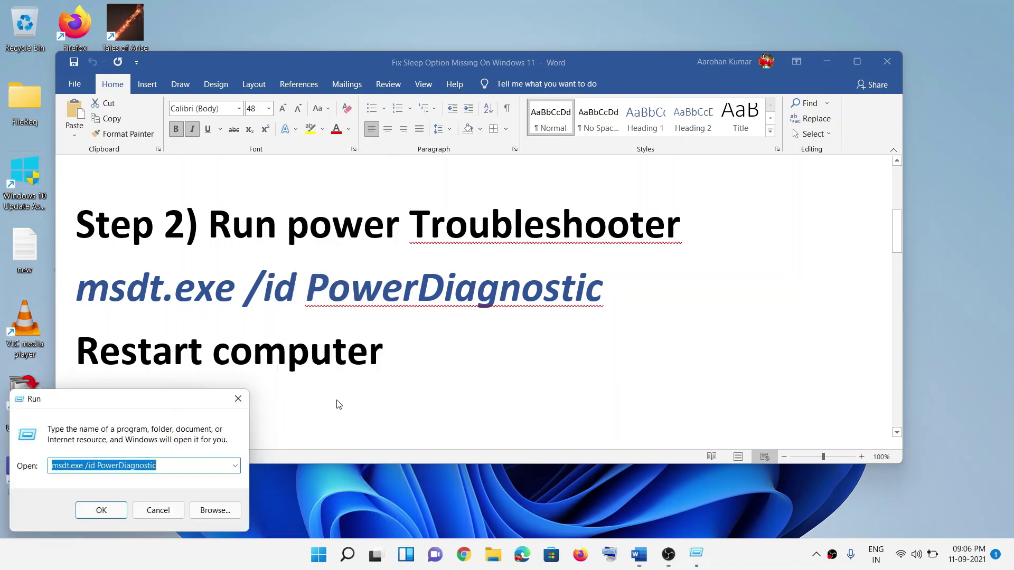
key("ctrl+v")
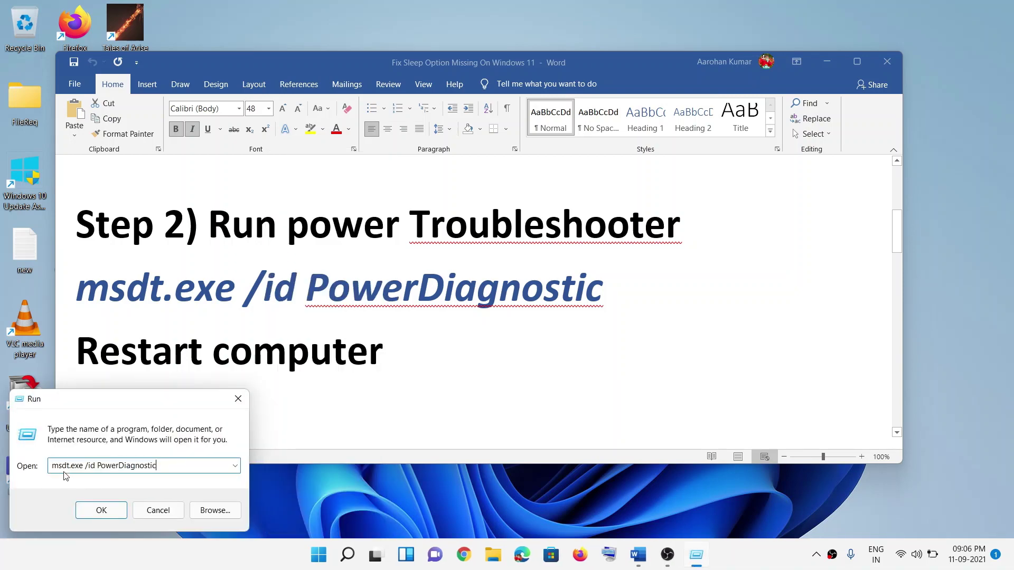
left_click(99, 509)
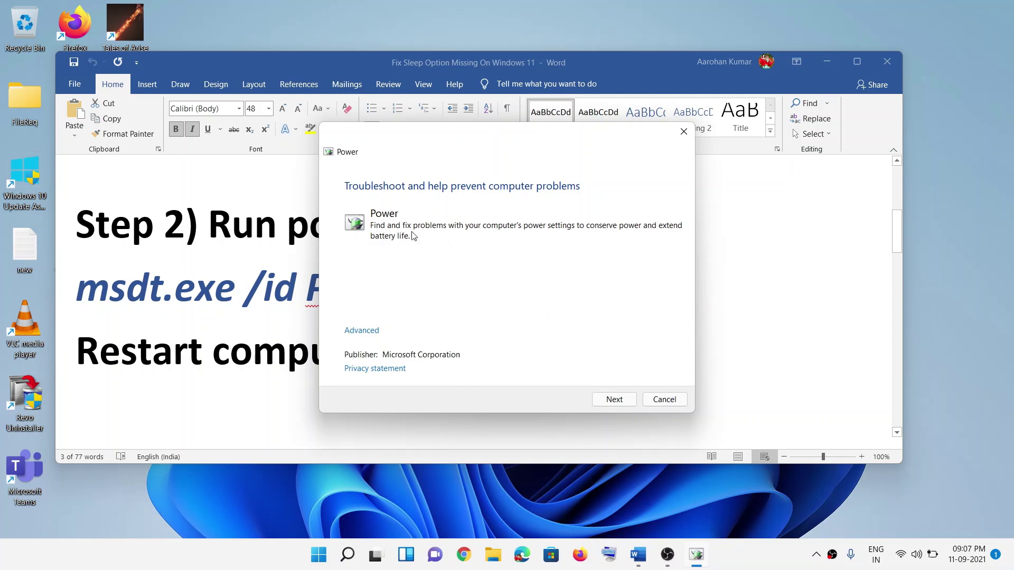
left_click(613, 400)
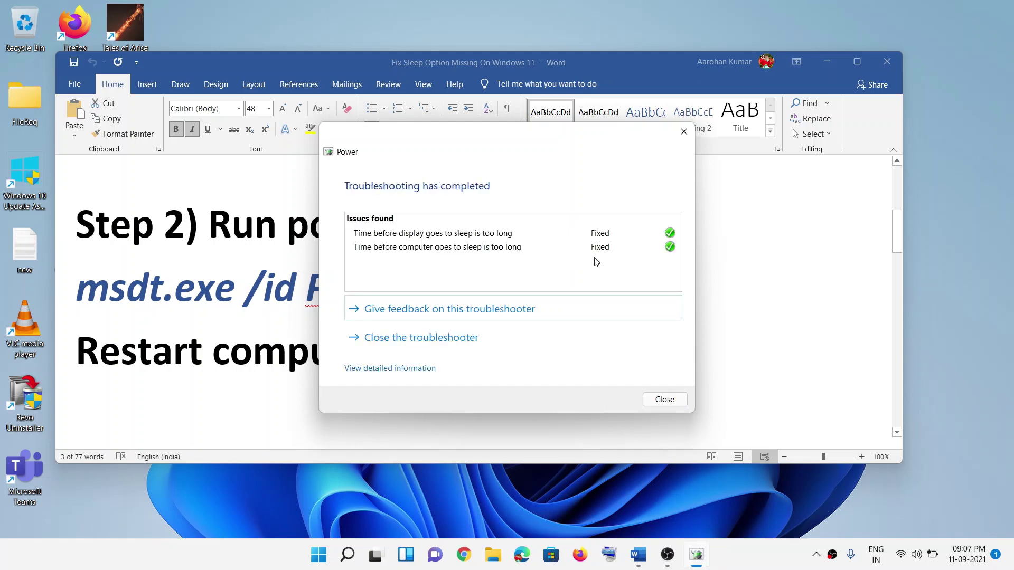
left_click(663, 400)
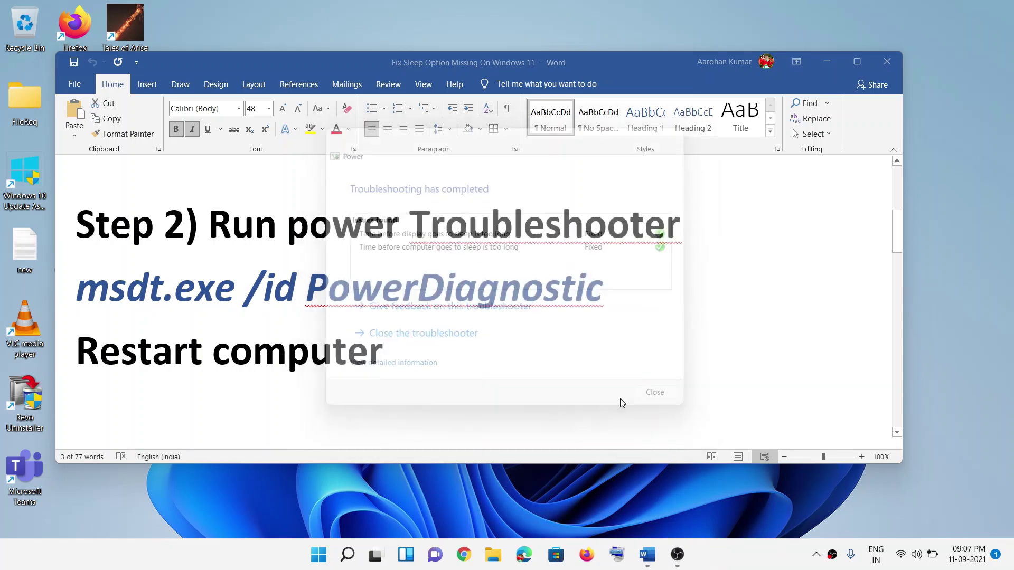
Step: View the computer's power options for the Step 2 restart and dismiss them without restarting
left_click(333, 564)
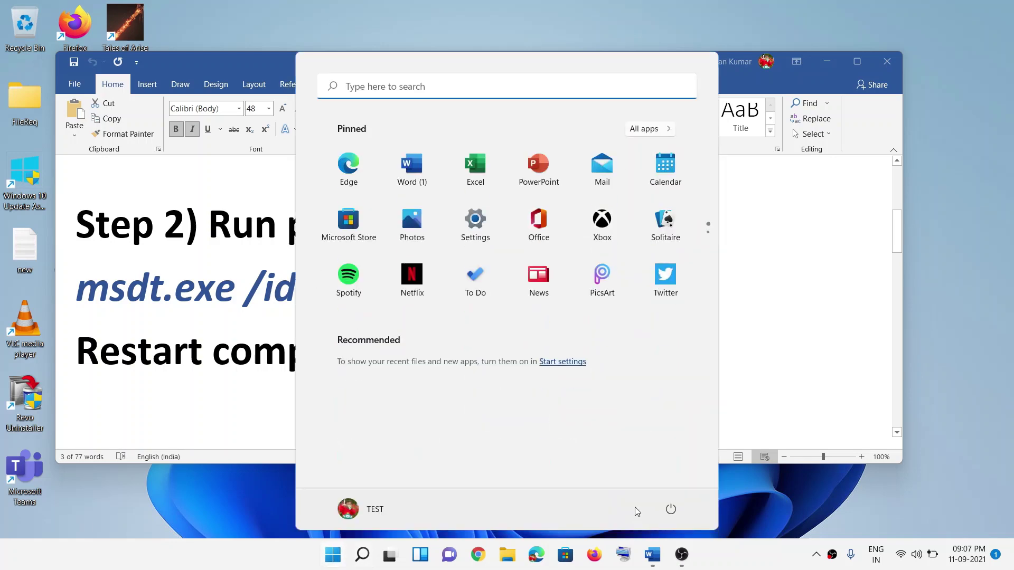
left_click(670, 508)
key("Escape")
key("Escape")
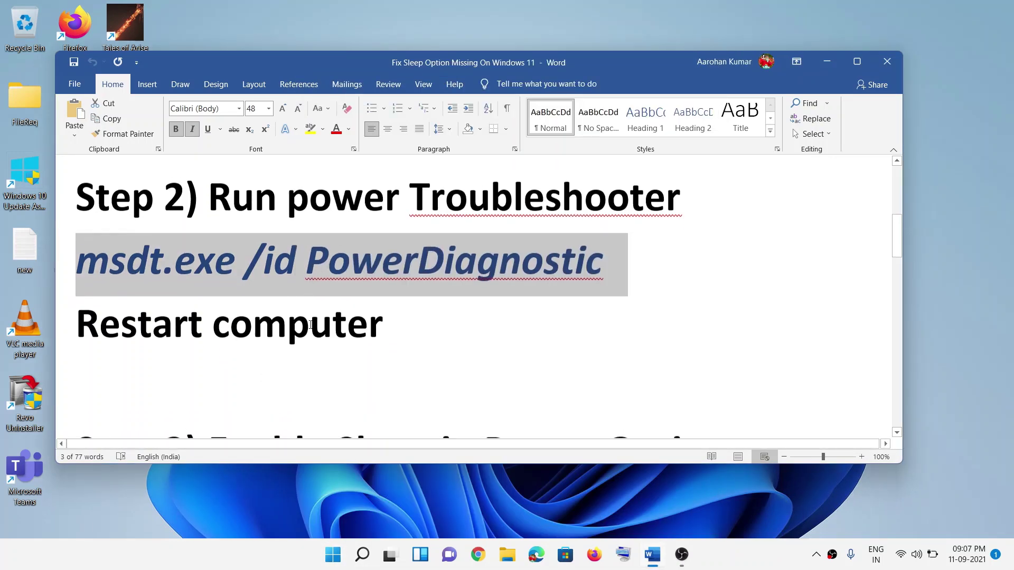
Step: Highlight "Enable Sleep in Power Options" in the Step 3 notes, and search Windows for "control" to open Control Panel
scroll(310, 324, "down", 3)
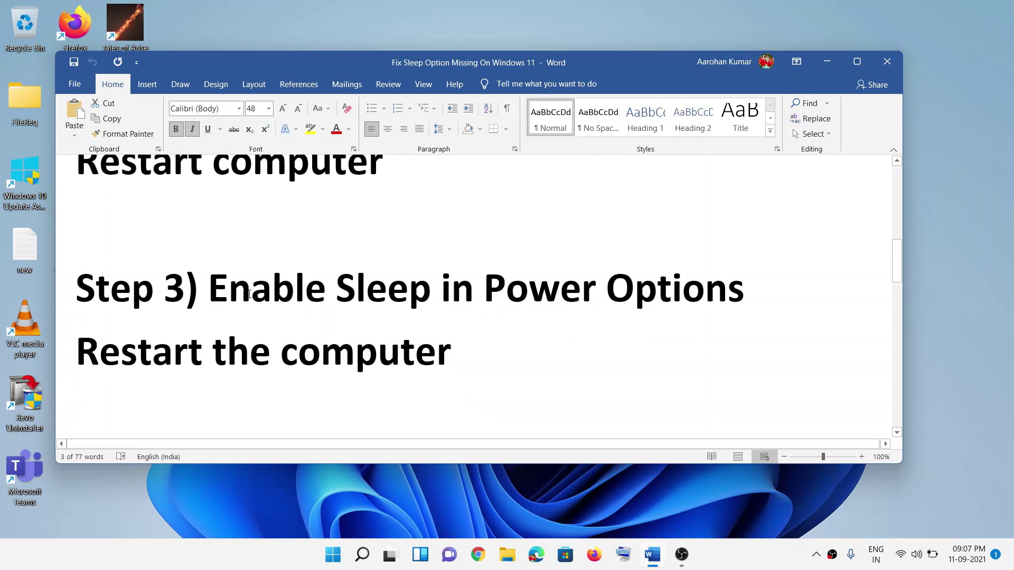
left_click_drag(209, 290, 745, 296)
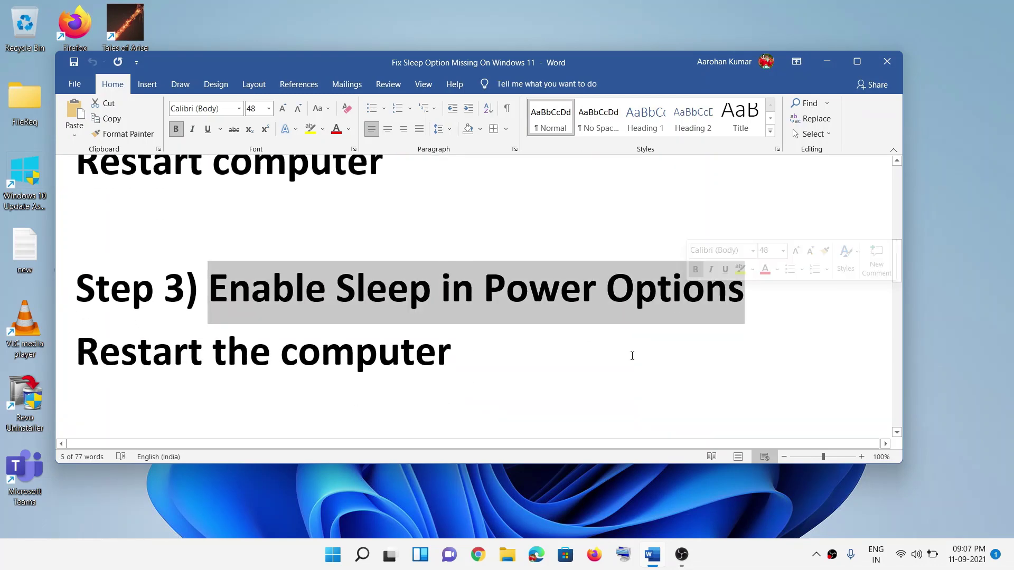
left_click(333, 555)
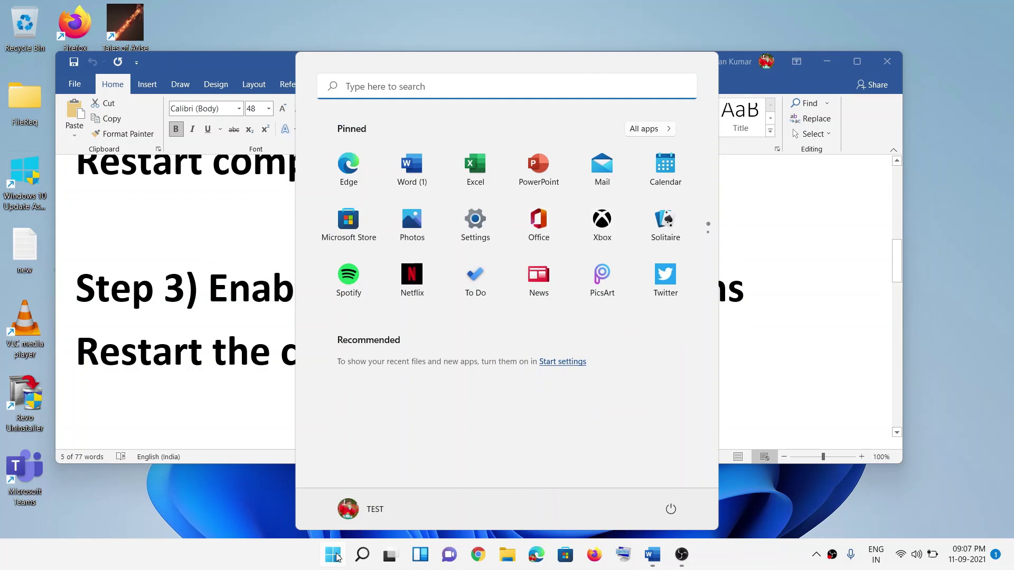
type("contr")
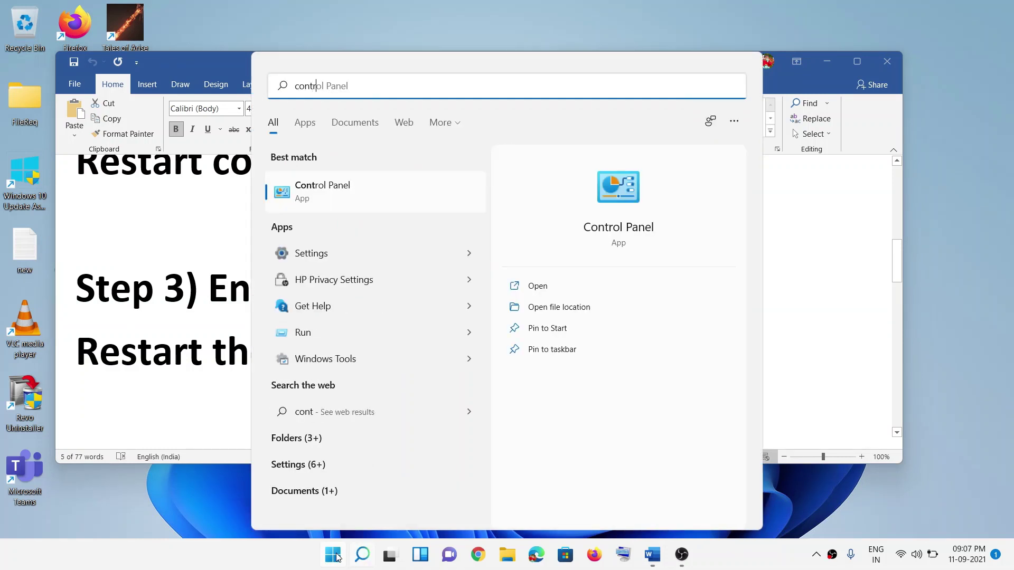
type("ol")
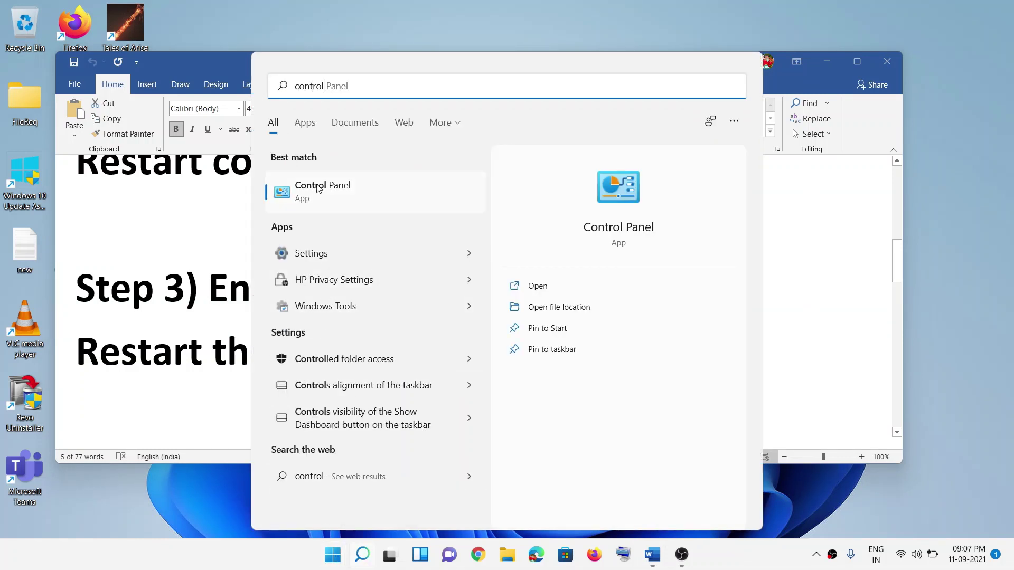
left_click(323, 194)
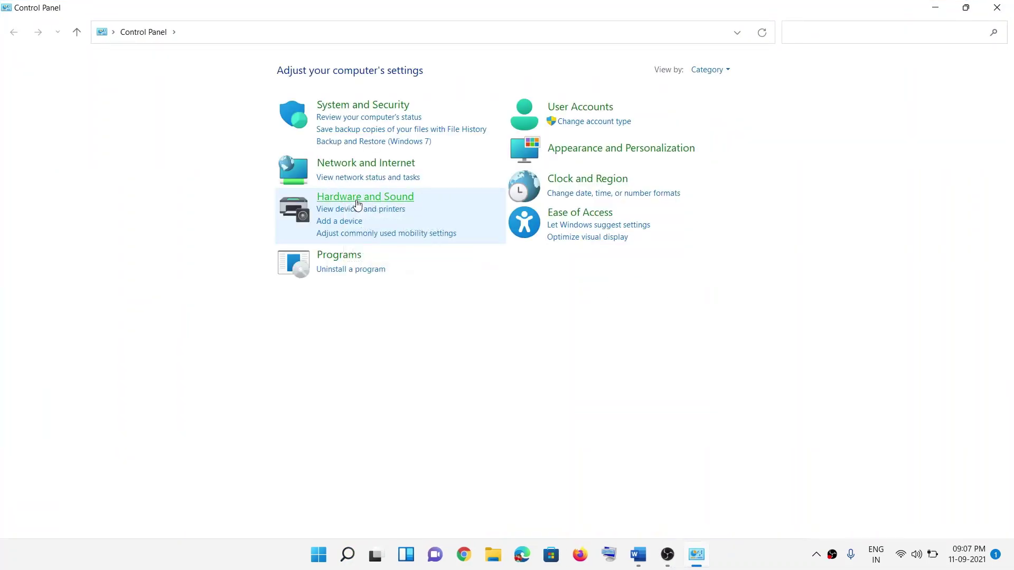
Step: Open the settings for what the power button does in Power Options under Hardware and Sound
left_click(354, 198)
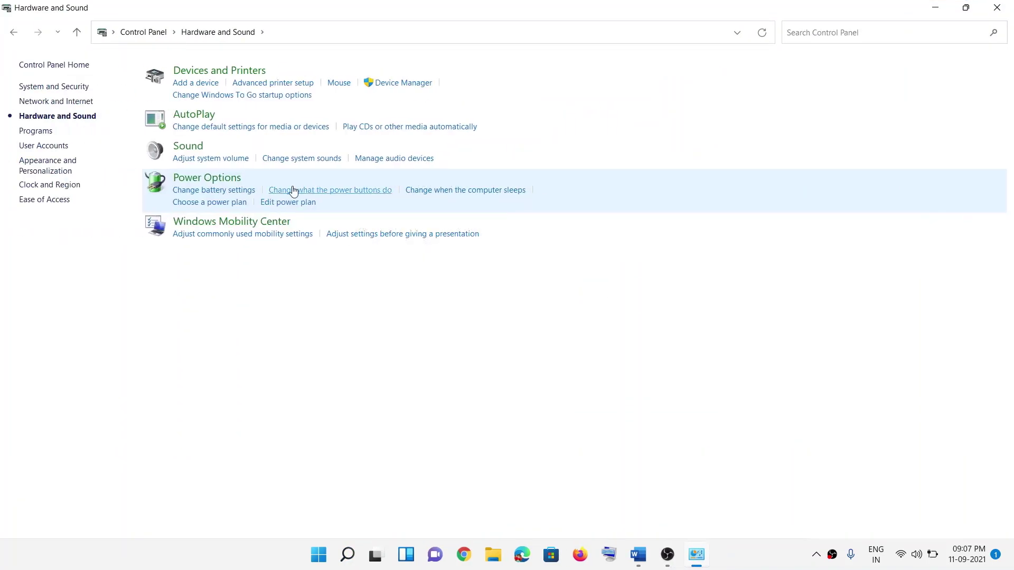
left_click(217, 178)
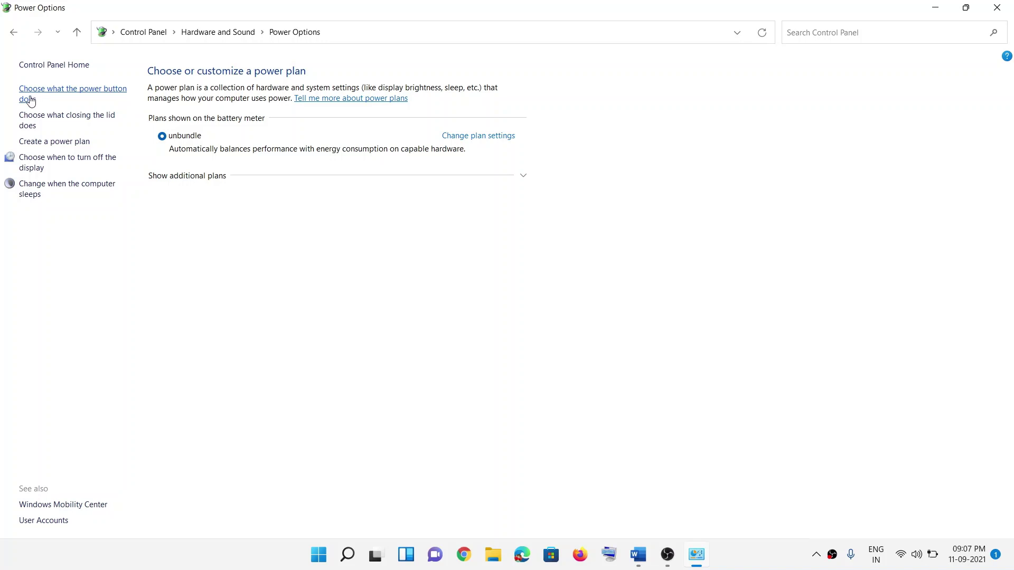
left_click(29, 97)
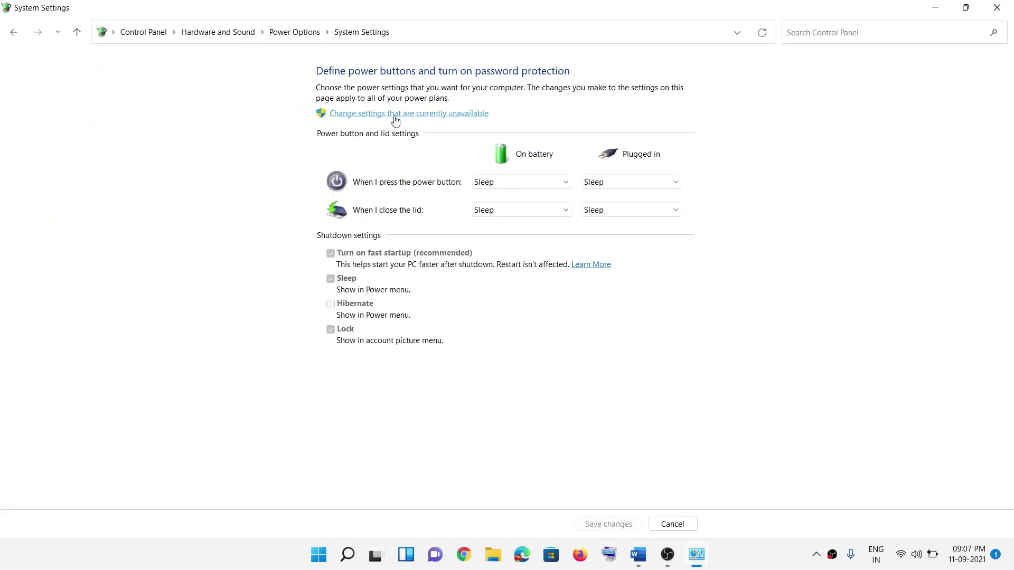
Step: Unlock the unavailable settings, make sure Sleep is enabled under Shutdown settings, save the changes and close Power Options
left_click(435, 116)
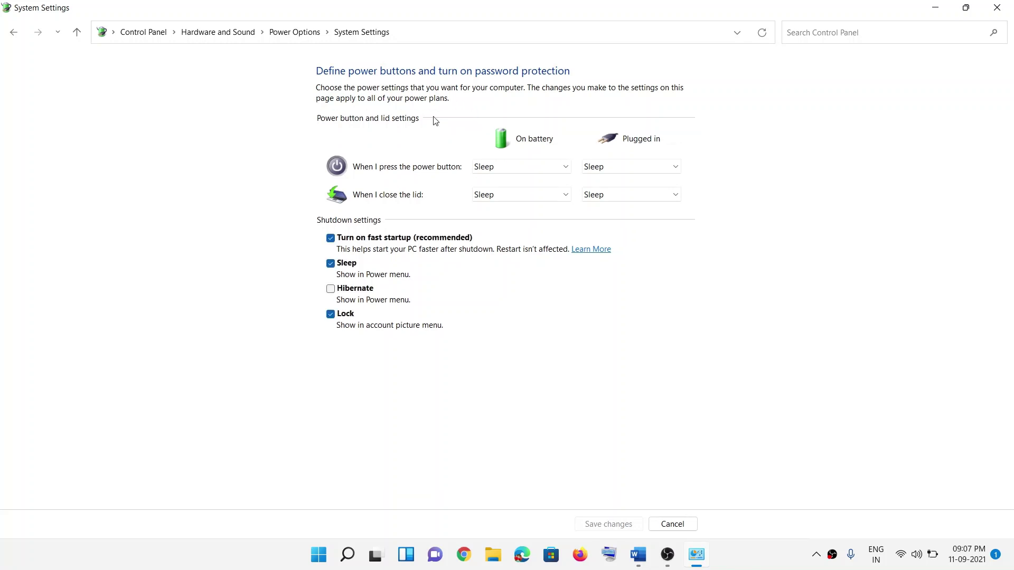
left_click(331, 264)
left_click(331, 271)
left_click(330, 269)
left_click(612, 525)
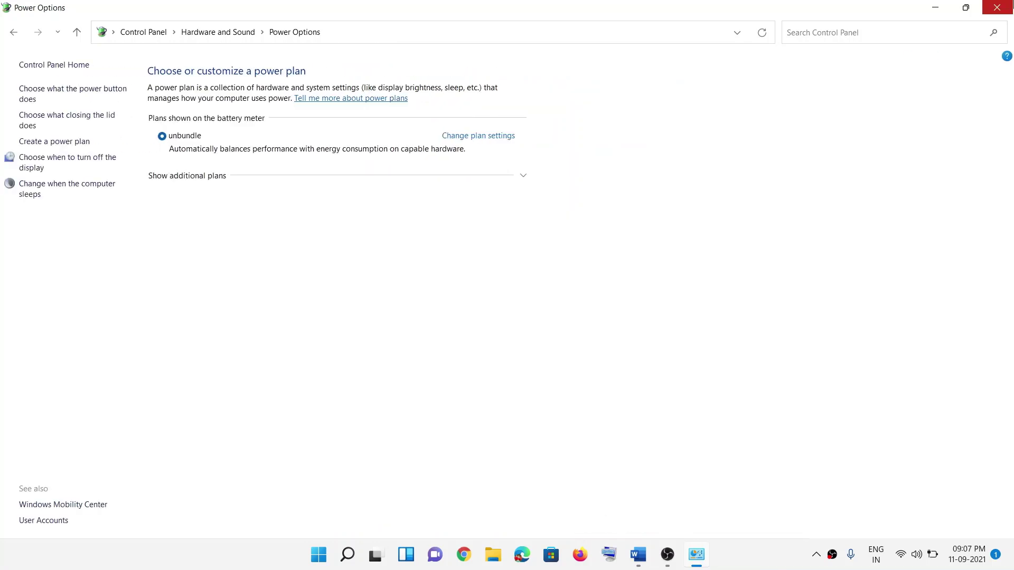
left_click(997, 7)
Step: View the computer's power options for the Step 3 restart and dismiss them without restarting
left_click(333, 554)
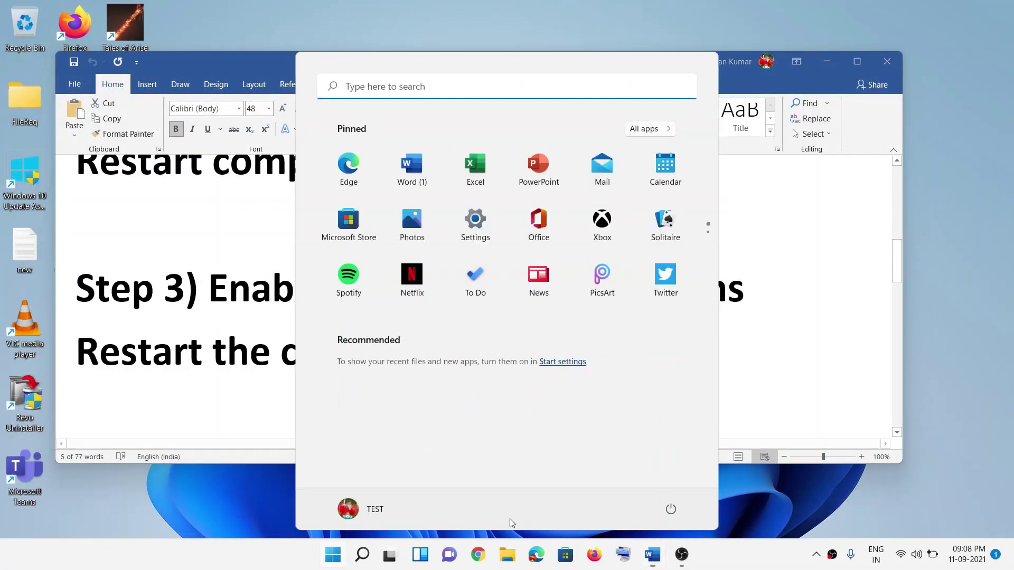
left_click(671, 509)
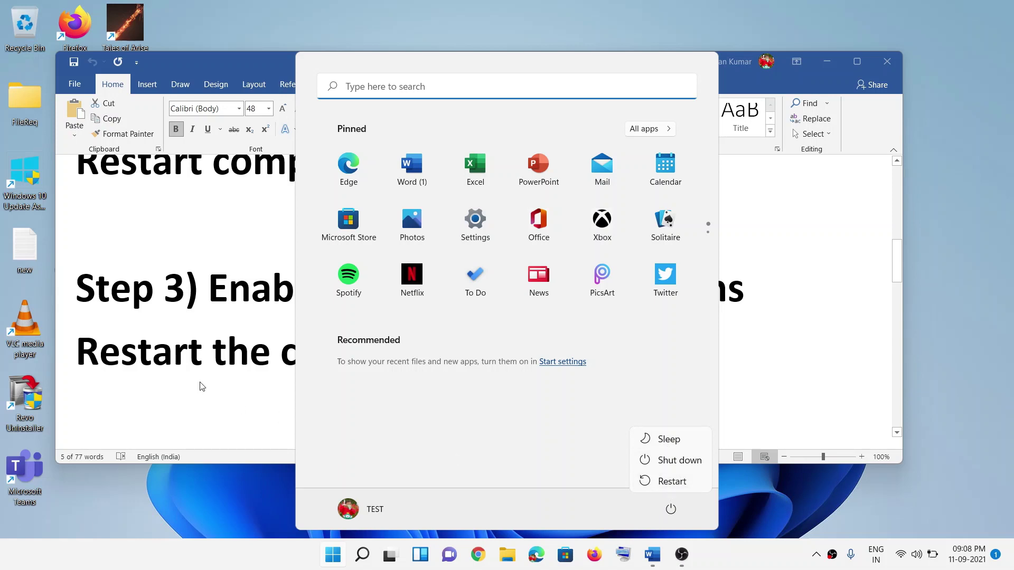
left_click(233, 362)
left_click(234, 362)
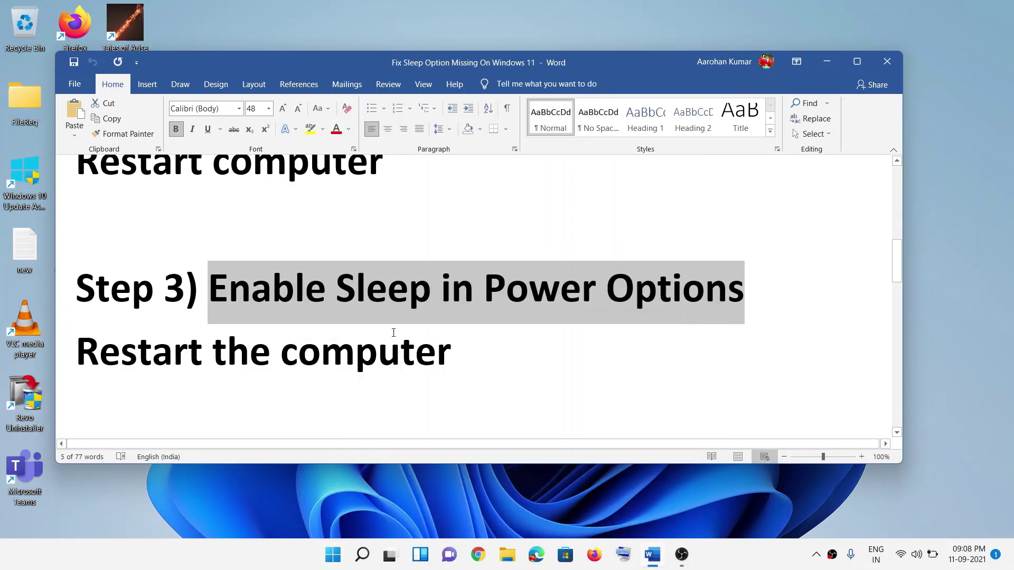
Step: Highlight "Perform clean boot" in the Step 4 heading of the notes
scroll(405, 334, "down", 5)
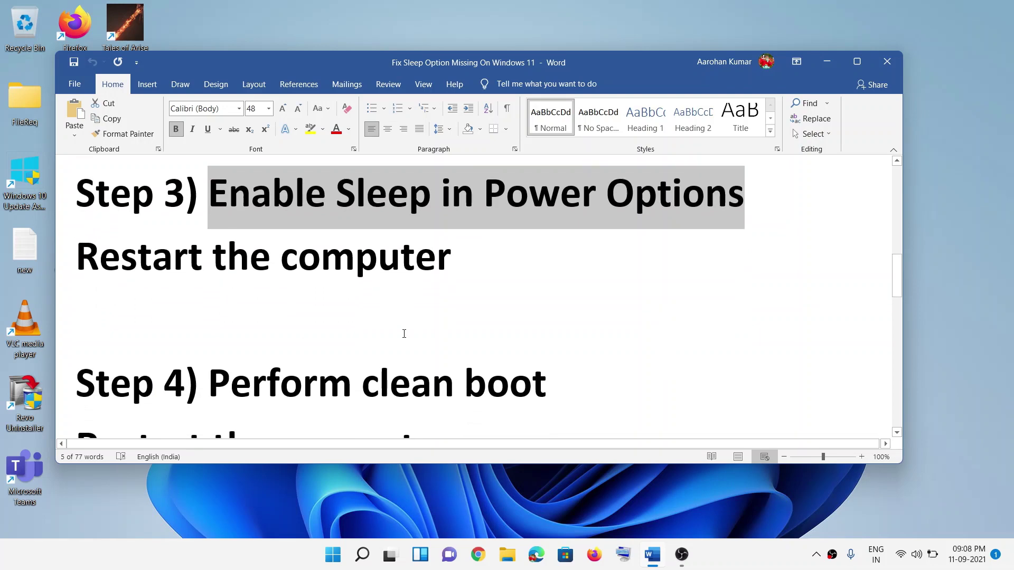
scroll(404, 334, "down", 1)
left_click_drag(208, 289, 548, 290)
Step: Search Windows for "system con" and open System Configuration
left_click(334, 555)
type("s")
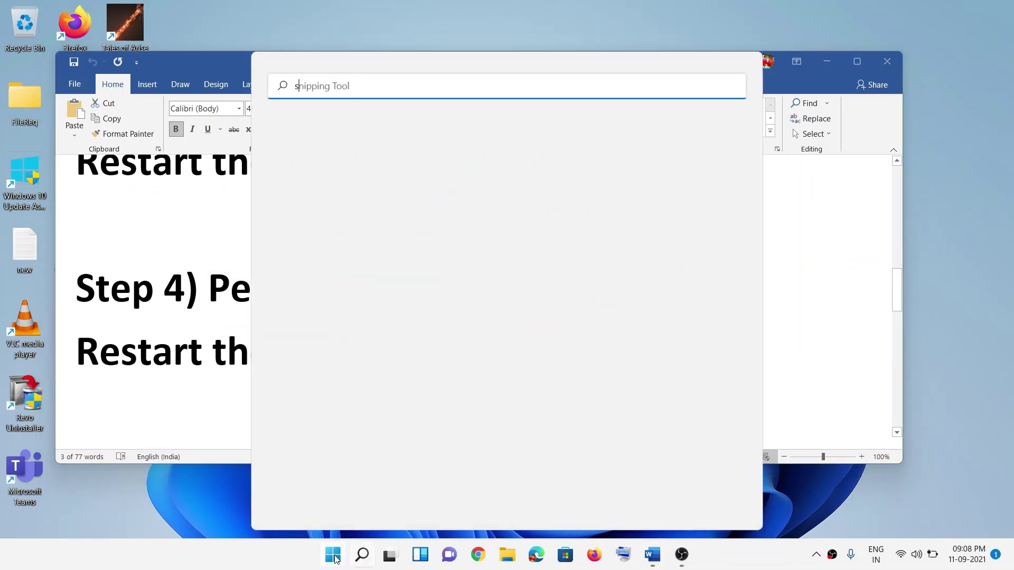
type("ystem")
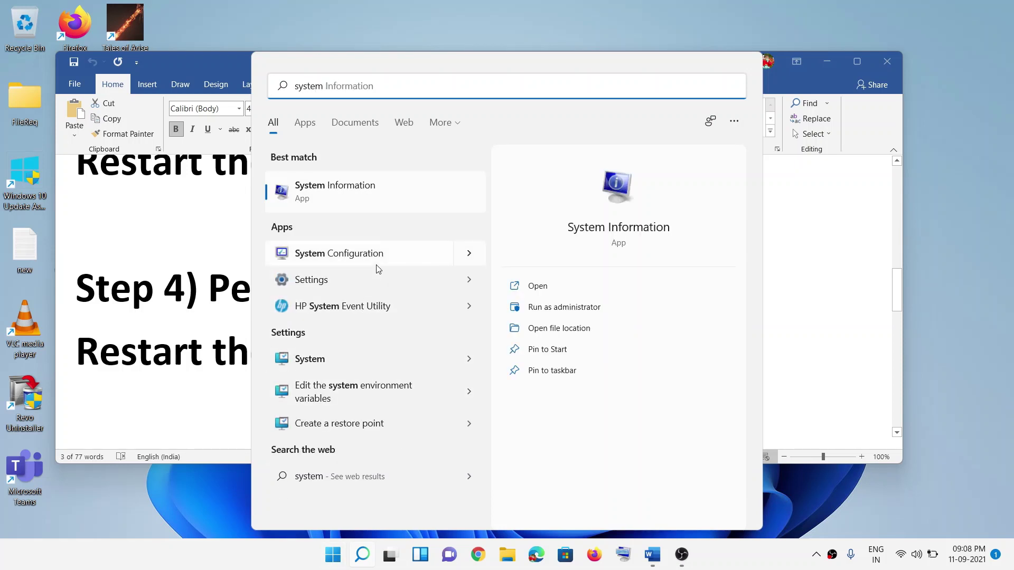
type(" con")
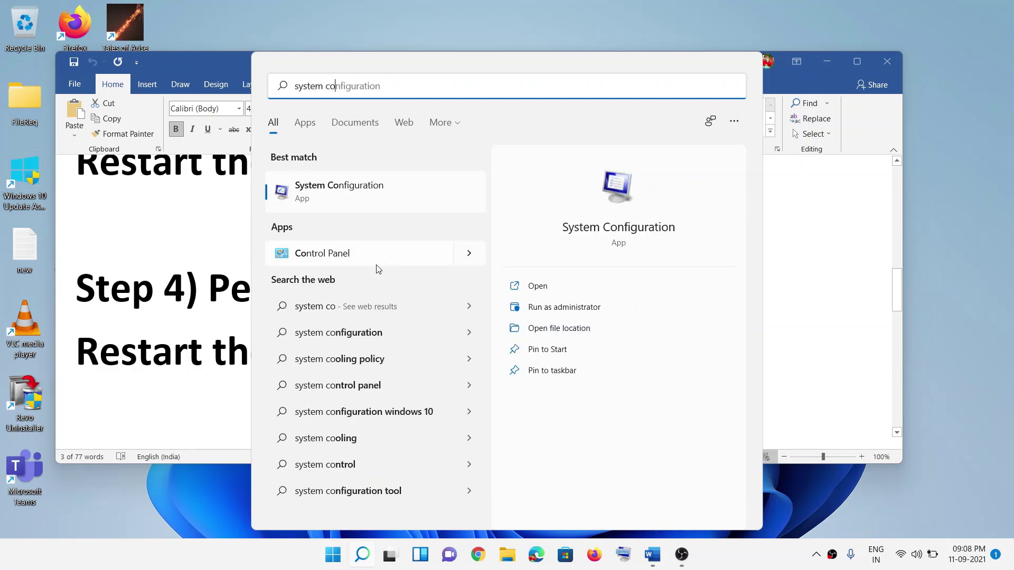
left_click(349, 195)
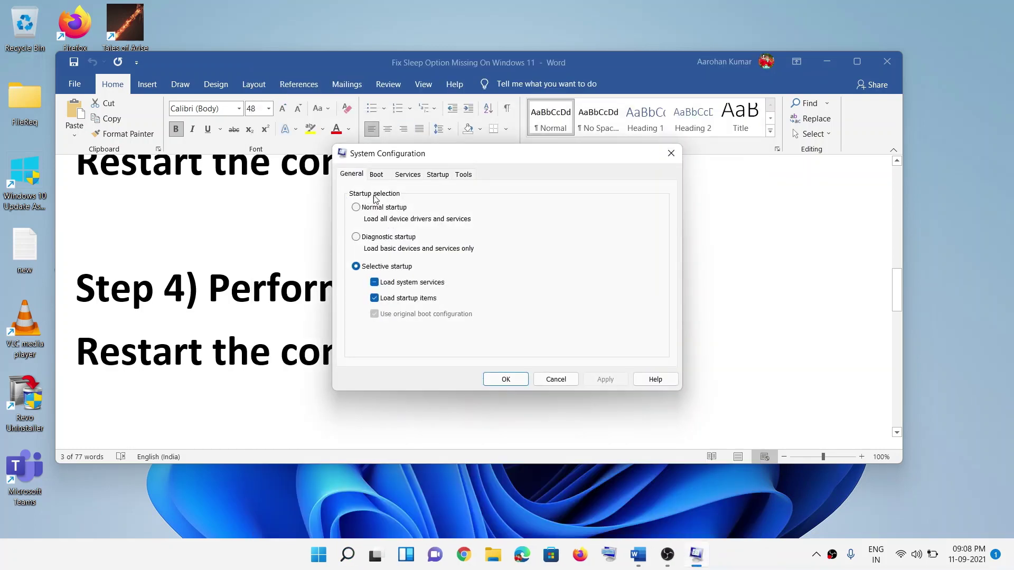
Step: Hide all Microsoft services in the services list, confirm System Configuration, and highlight "Restart the computer" under Step 4 in the notes
left_click(413, 178)
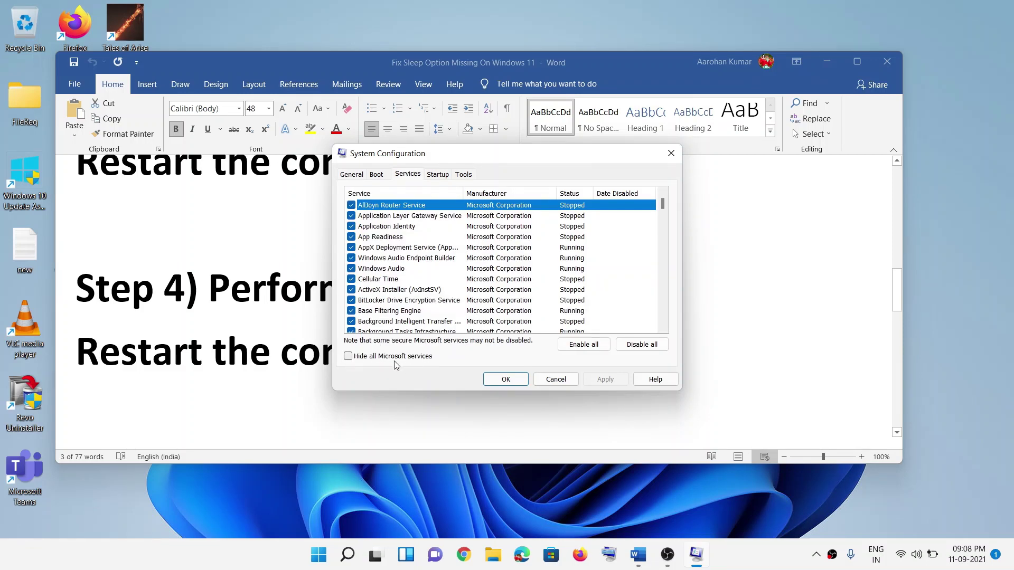
left_click(348, 357)
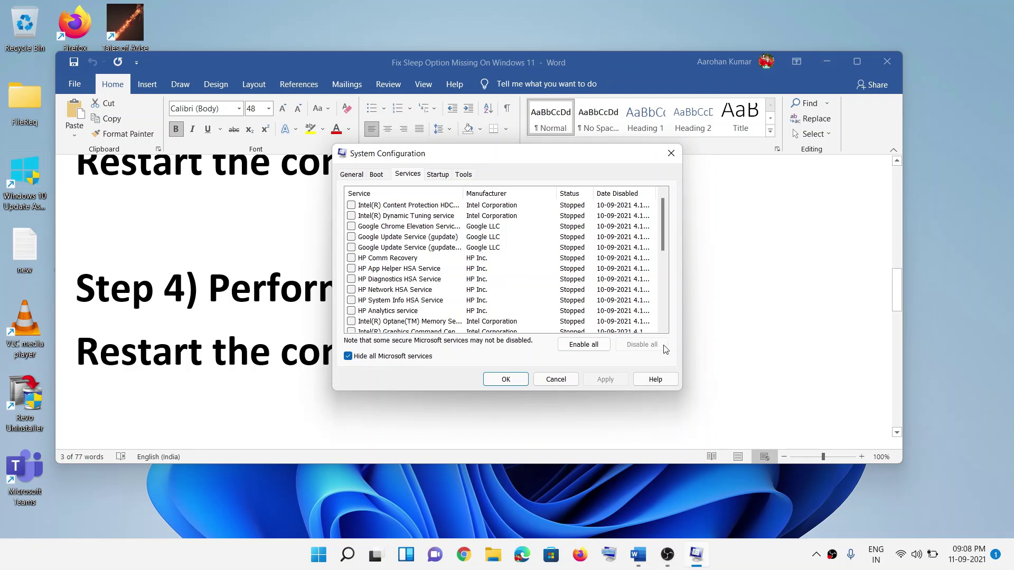
left_click(506, 380)
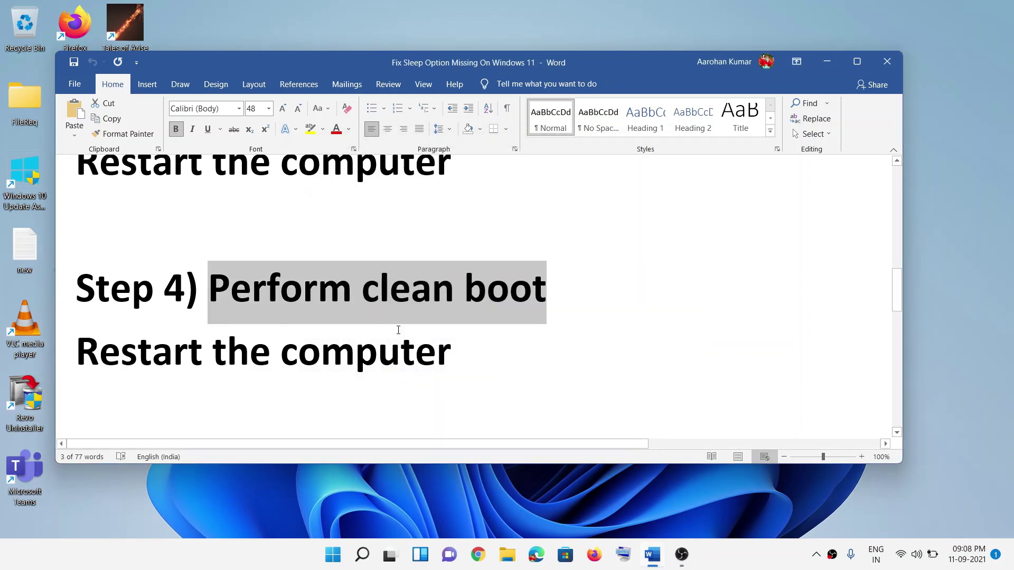
left_click_drag(86, 357, 478, 357)
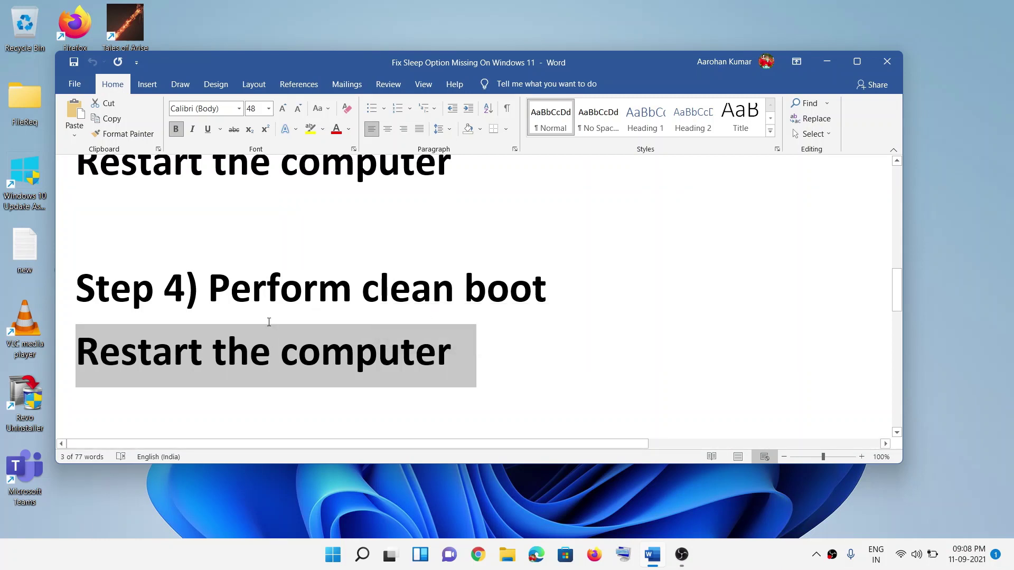
Step: Maximize the notes and highlight the Step 5 phrases on updating the driver through Device manager or from the graphics card manufacturer
scroll(267, 321, "down", 3)
scroll(268, 322, "down", 2)
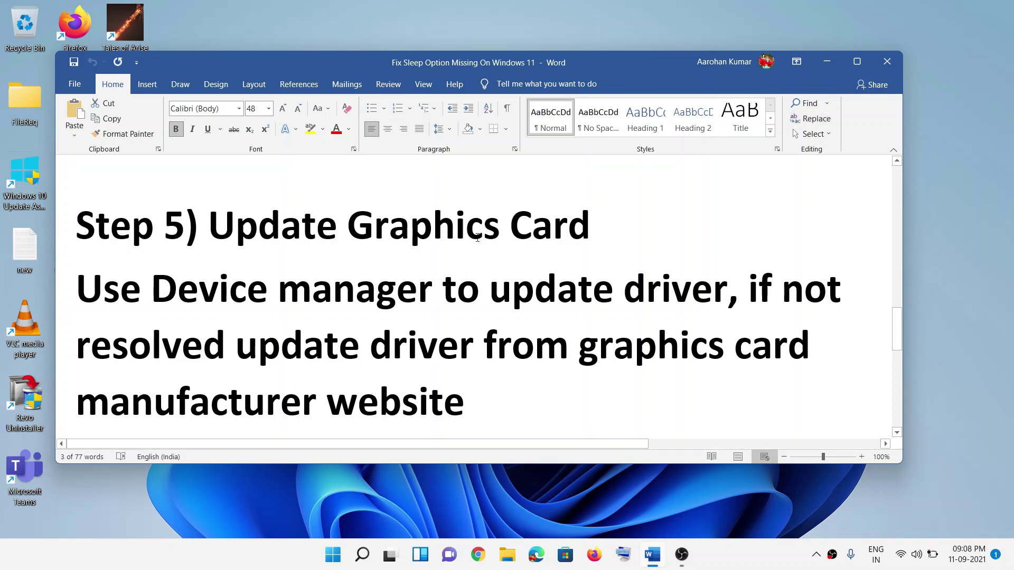
left_click(857, 62)
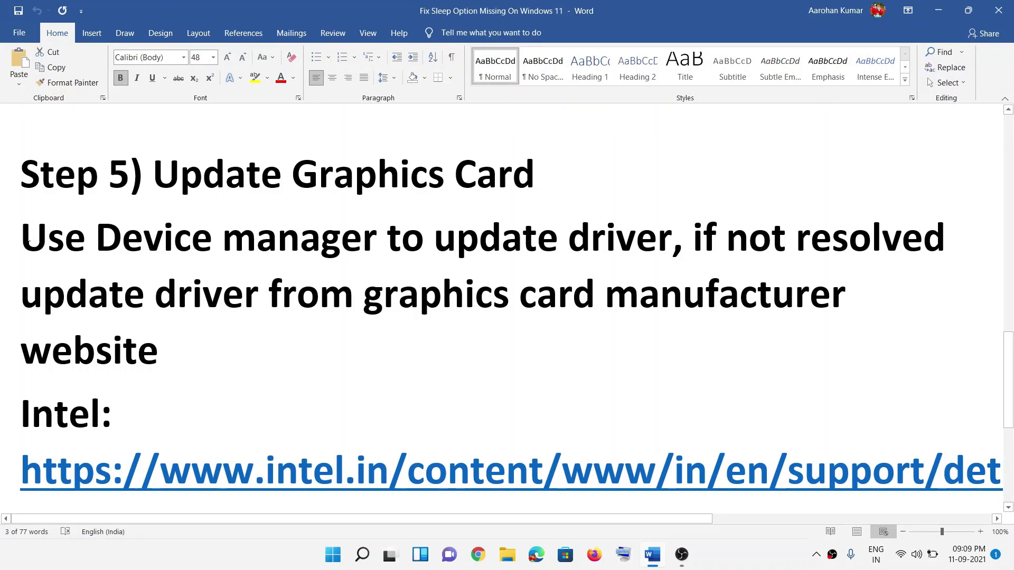
left_click_drag(29, 240, 525, 238)
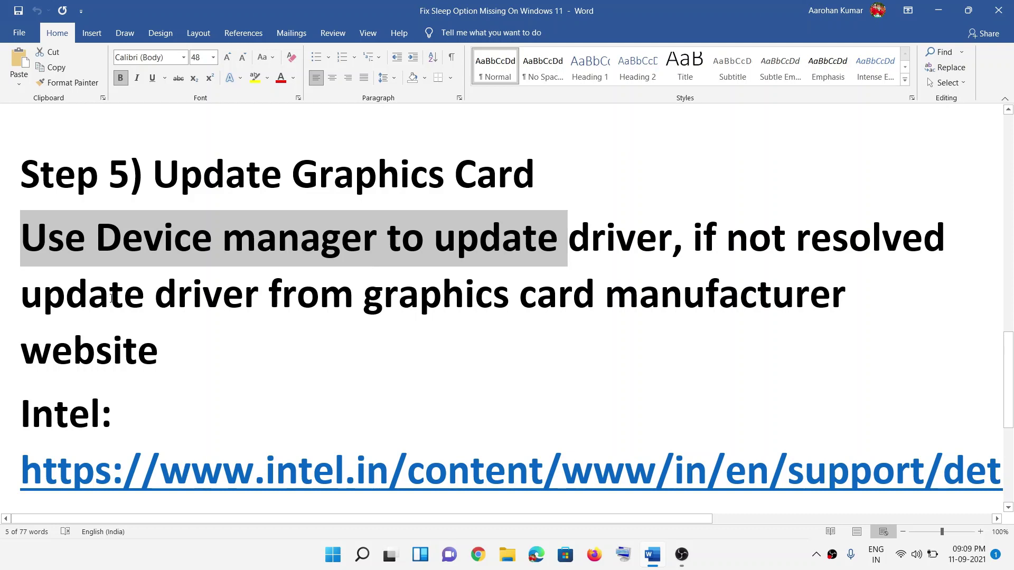
left_click_drag(218, 307, 491, 323)
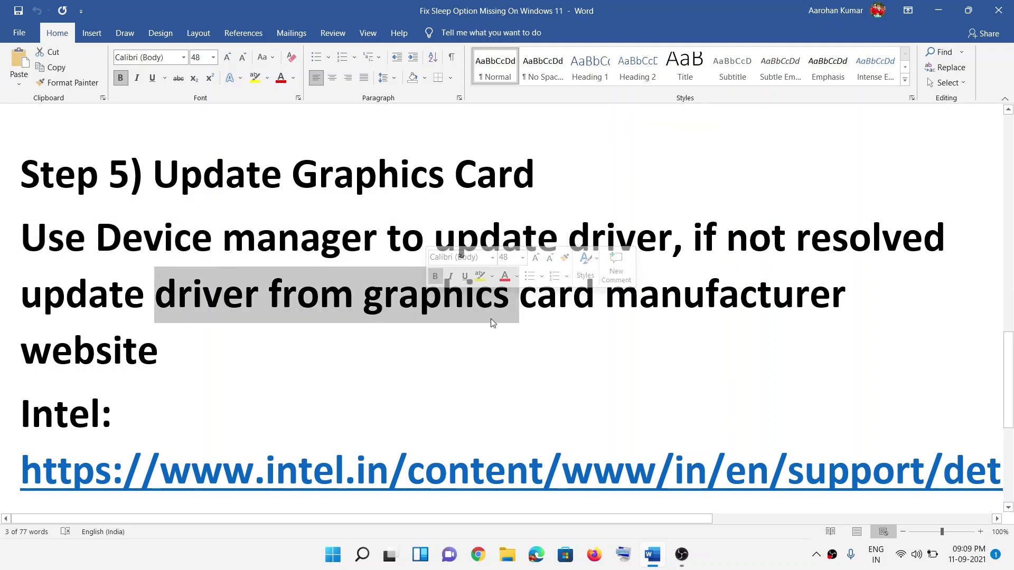
left_click(558, 304)
left_click_drag(639, 306, 814, 308)
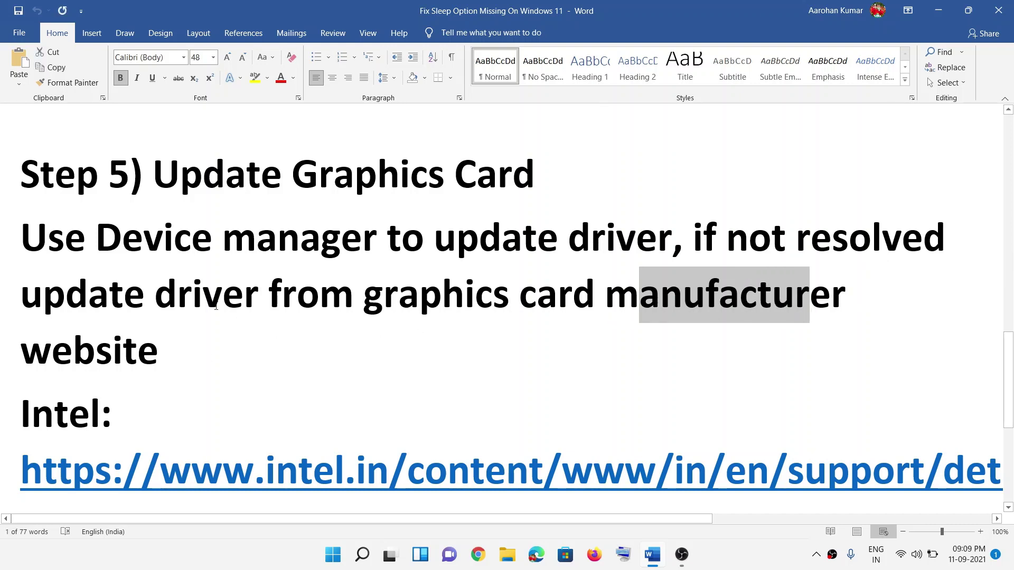
scroll(249, 333, "up", 2)
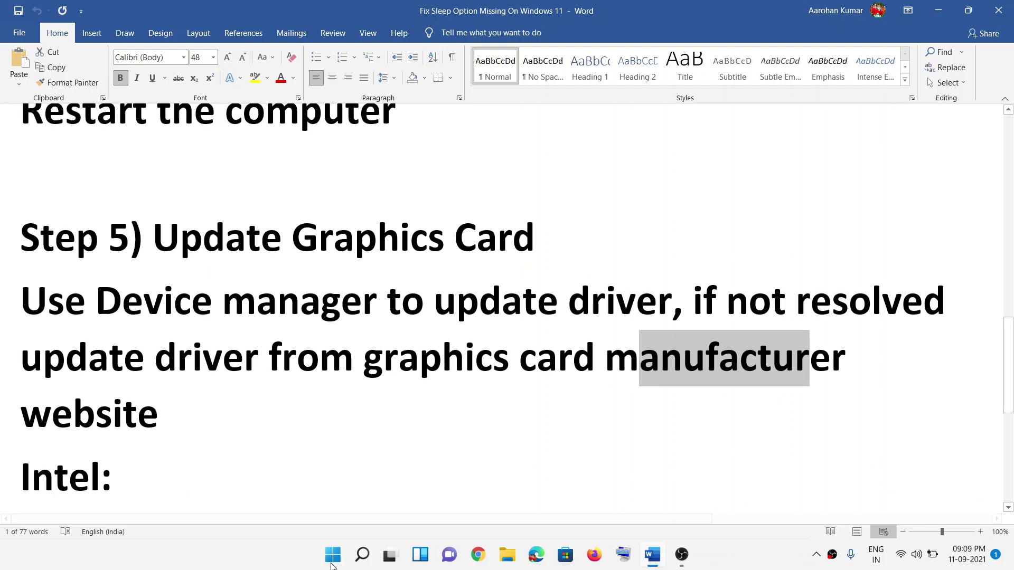
Step: Open Device Manager, expand Display adapters and select Intel(R) UHD Graphics
right_click(334, 556)
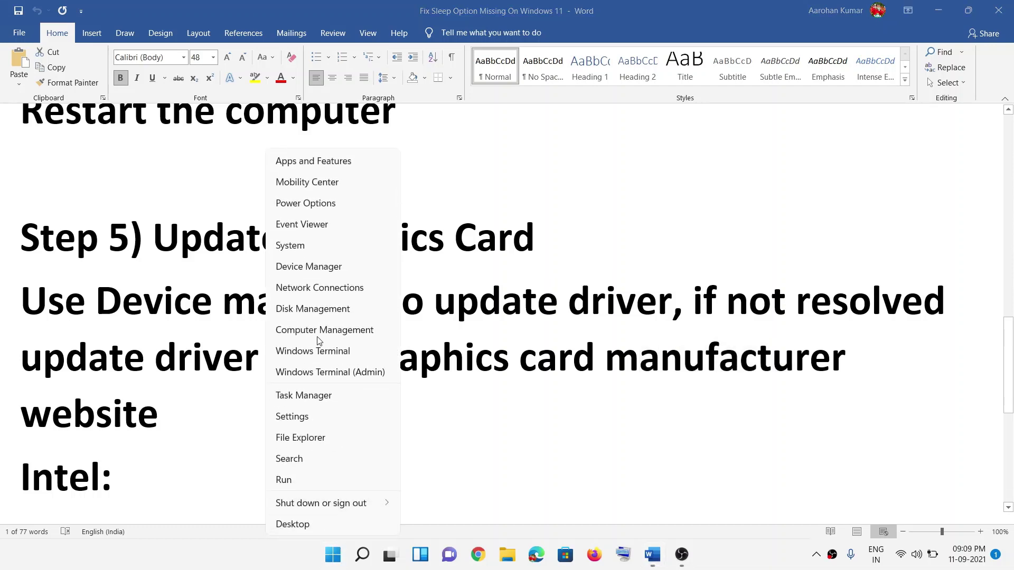
left_click(321, 265)
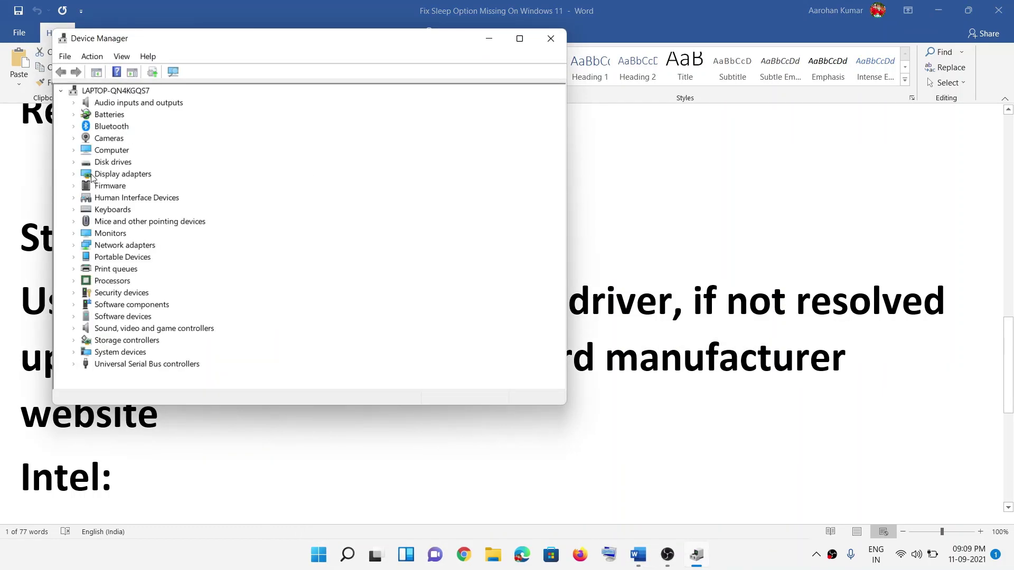
left_click(90, 175)
left_click(74, 175)
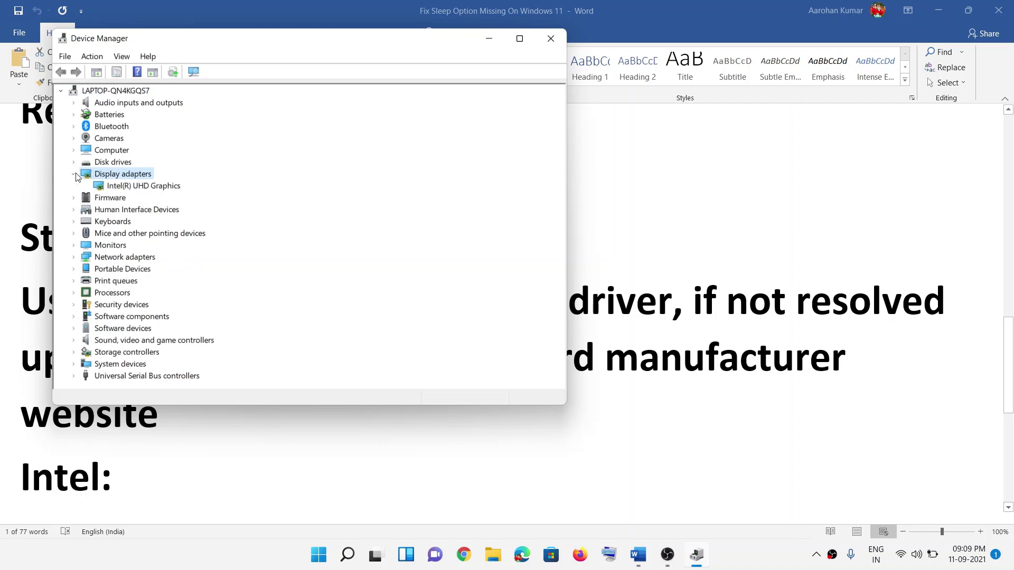
left_click(138, 188)
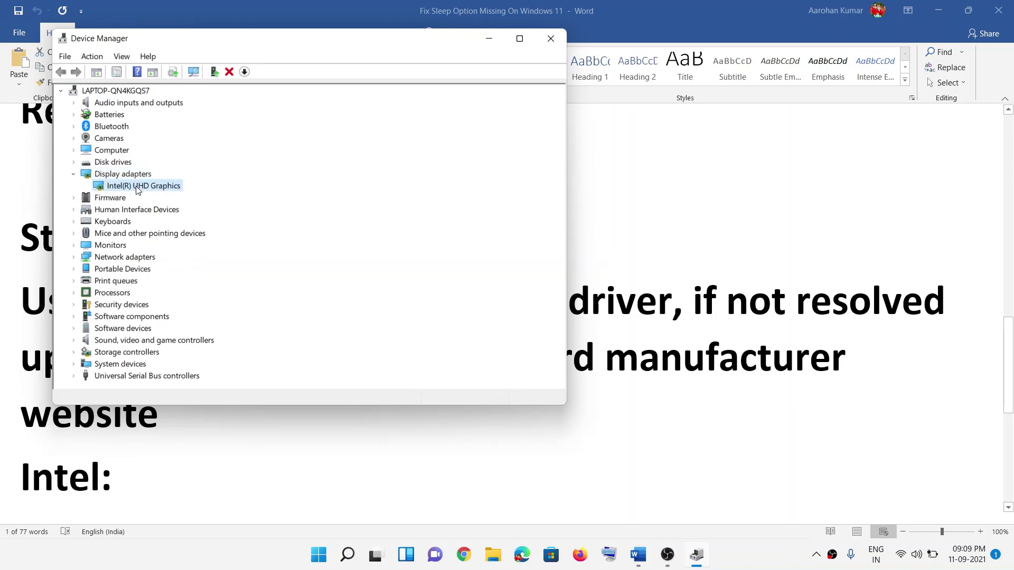
Step: Run an automatic driver search for Intel(R) UHD Graphics and close the update wizard
right_click(133, 191)
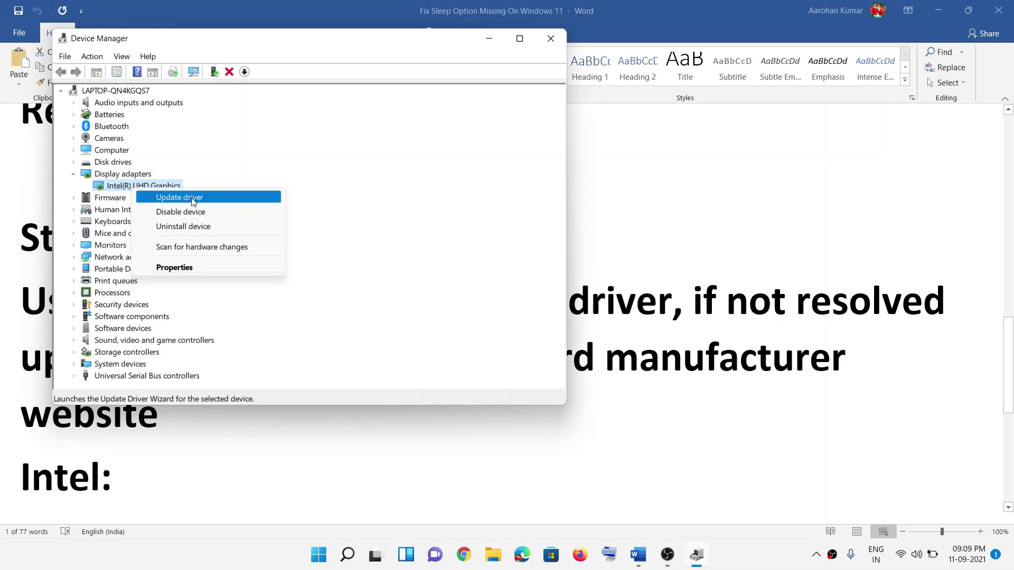
left_click(248, 201)
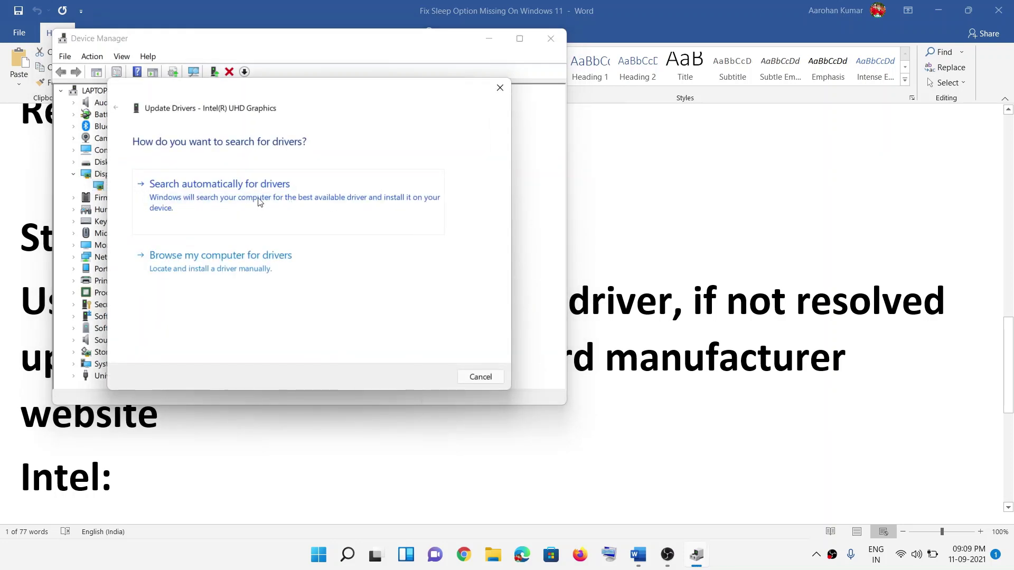
left_click(249, 199)
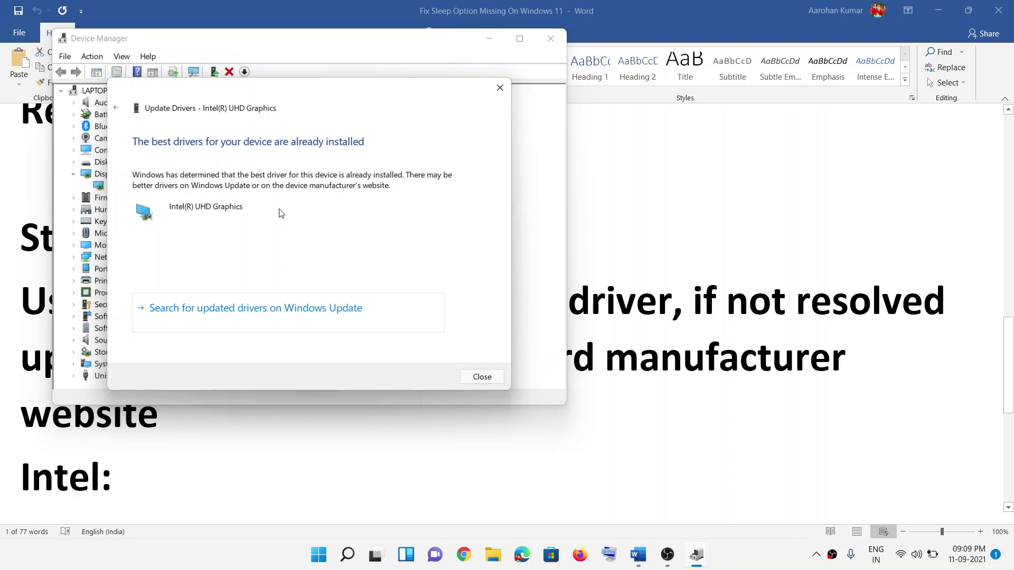
left_click(499, 88)
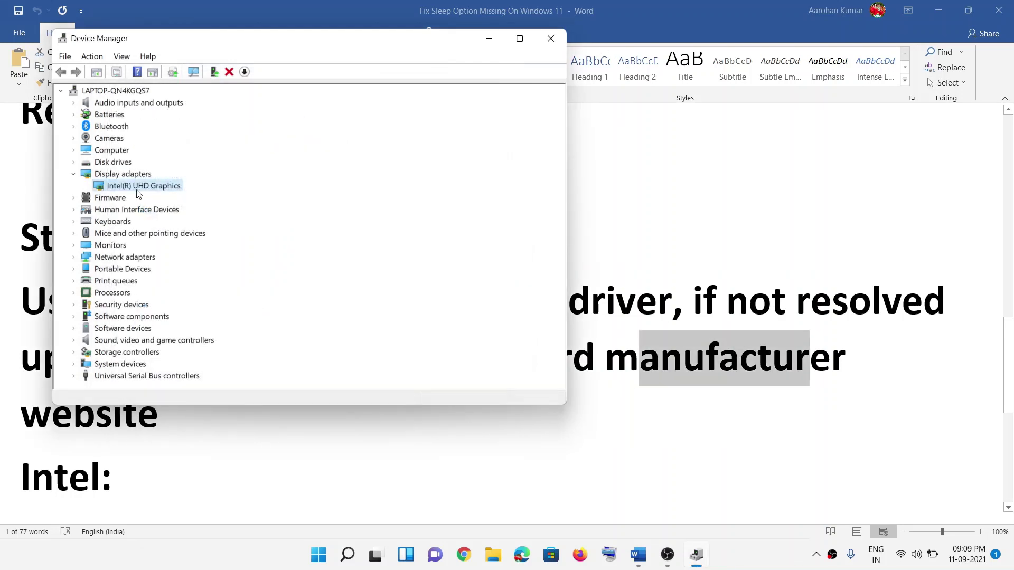
Step: Repeat the automatic driver search for Intel(R) UHD Graphics, continue to Windows Update for updated drivers, and close Settings and Device Manager
right_click(137, 191)
left_click(203, 201)
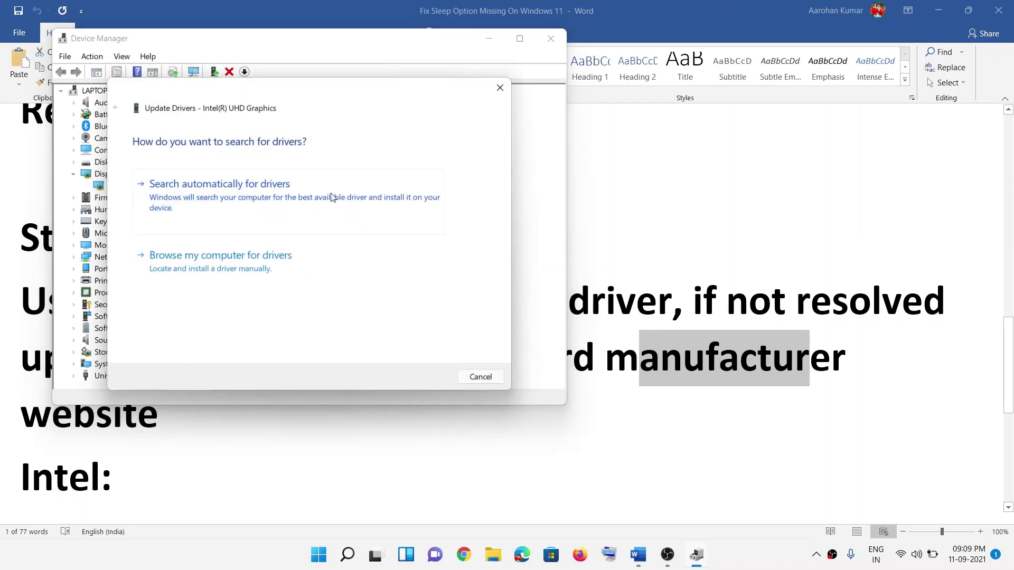
left_click(254, 210)
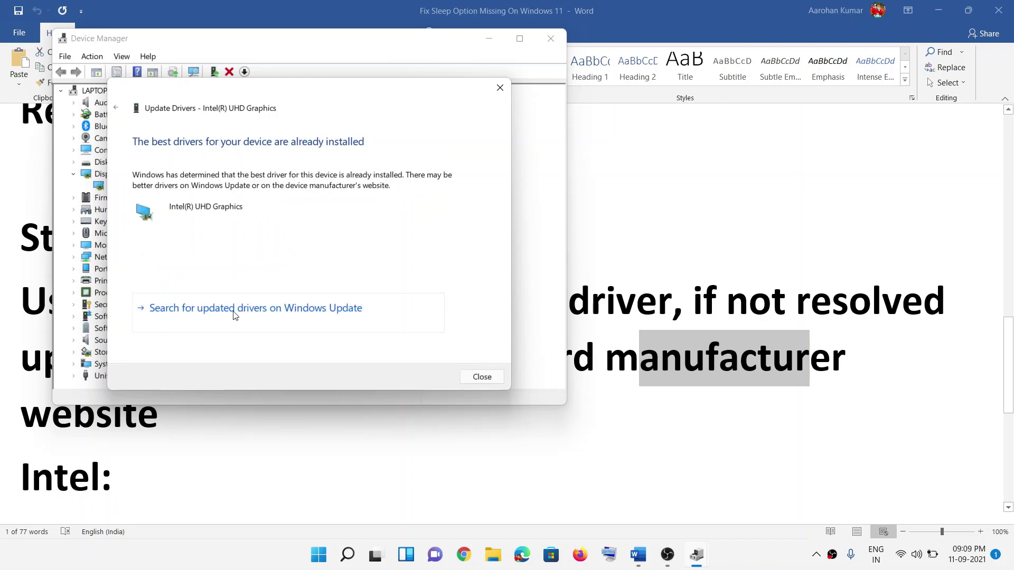
left_click(271, 309)
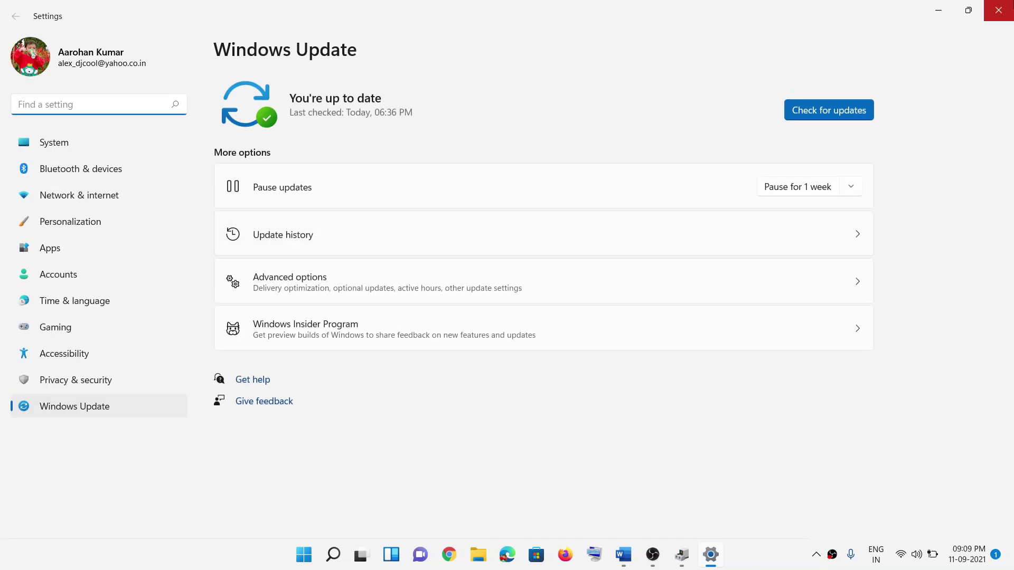
left_click(998, 10)
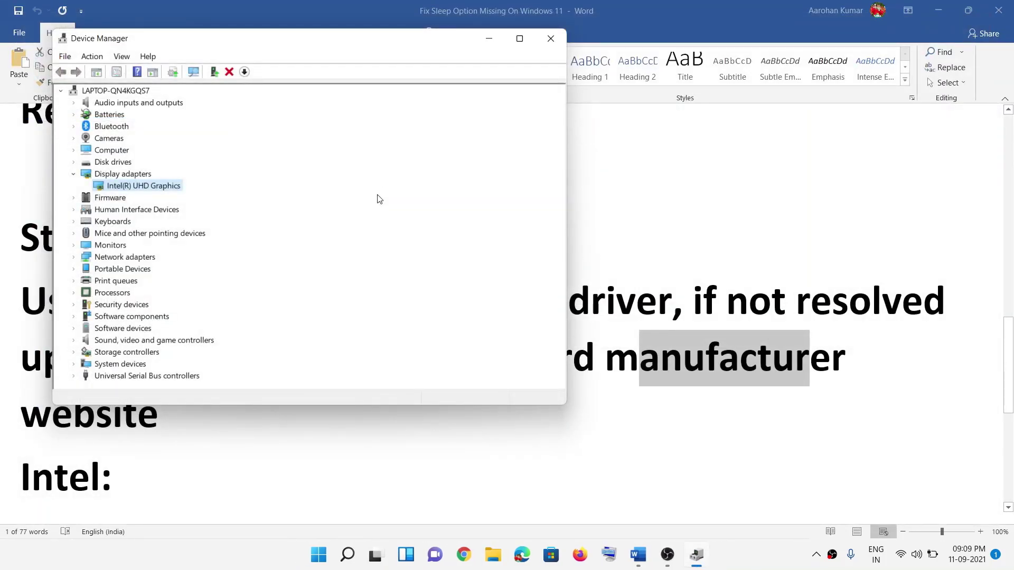
left_click(551, 38)
Step: Highlight "graphics card manufacturer website" in the Step 5 notes
scroll(259, 376, "down", 2)
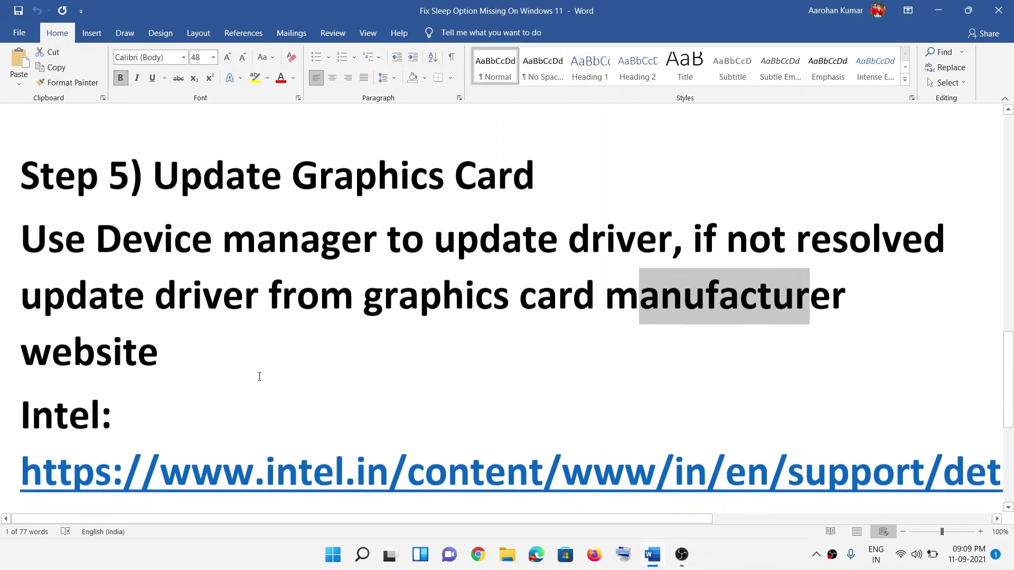
scroll(269, 370, "down", 1)
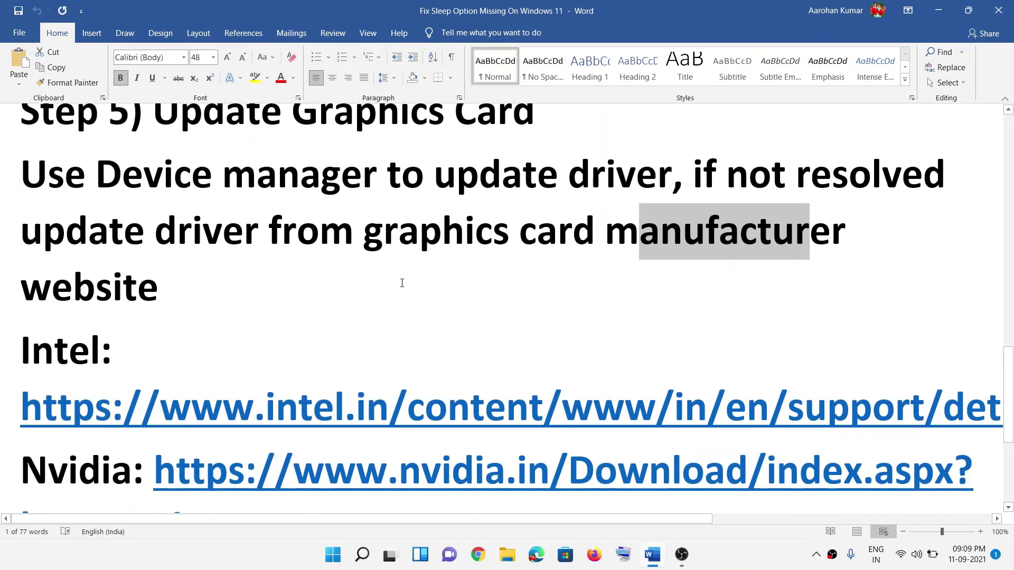
left_click_drag(390, 248, 654, 260)
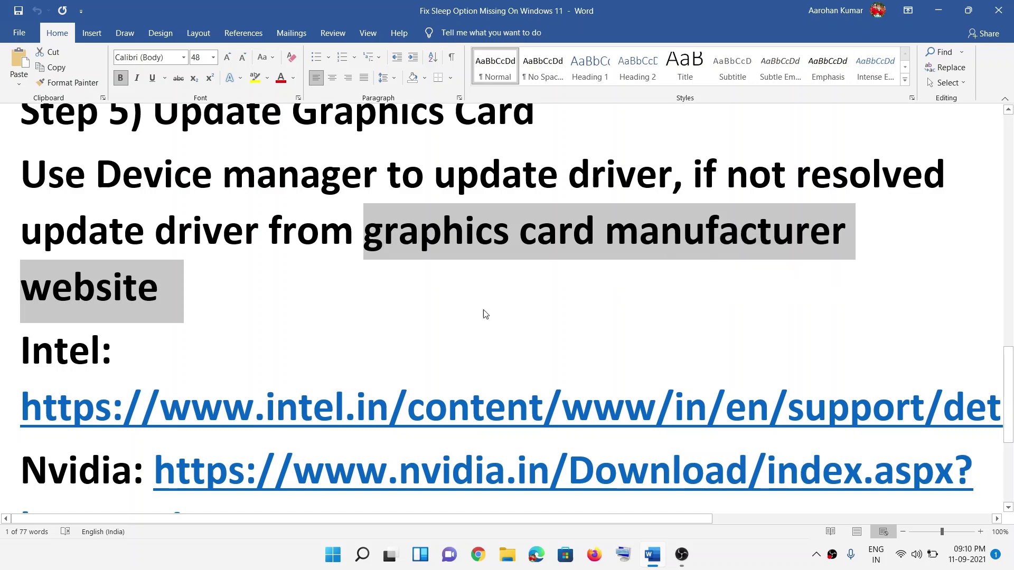
Step: Copy the Intel support link from the Step 5 notes and open it in Chrome
scroll(271, 335, "down", 1)
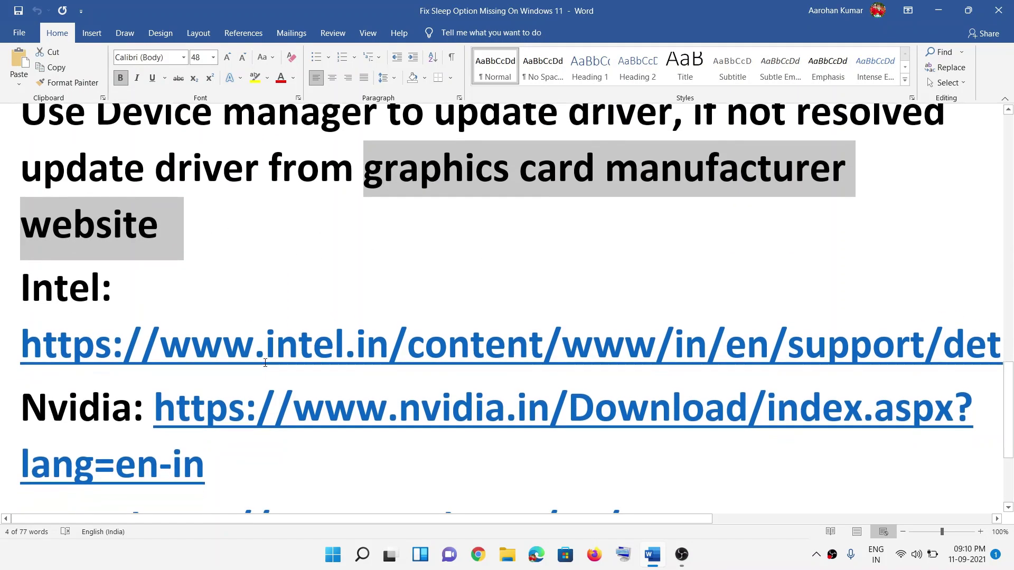
left_click_drag(20, 344, 995, 347)
key("ctrl+c")
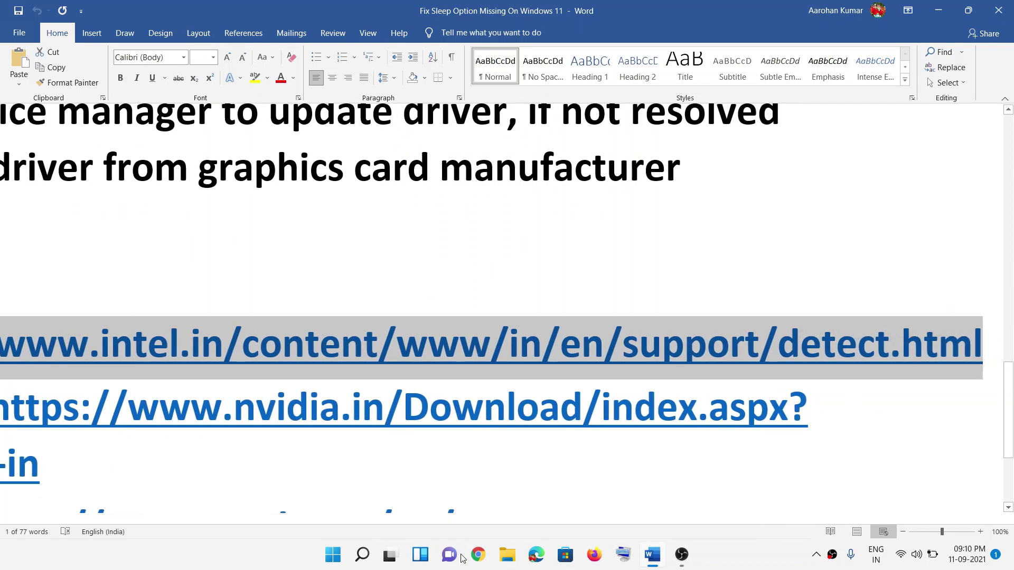
left_click(477, 554)
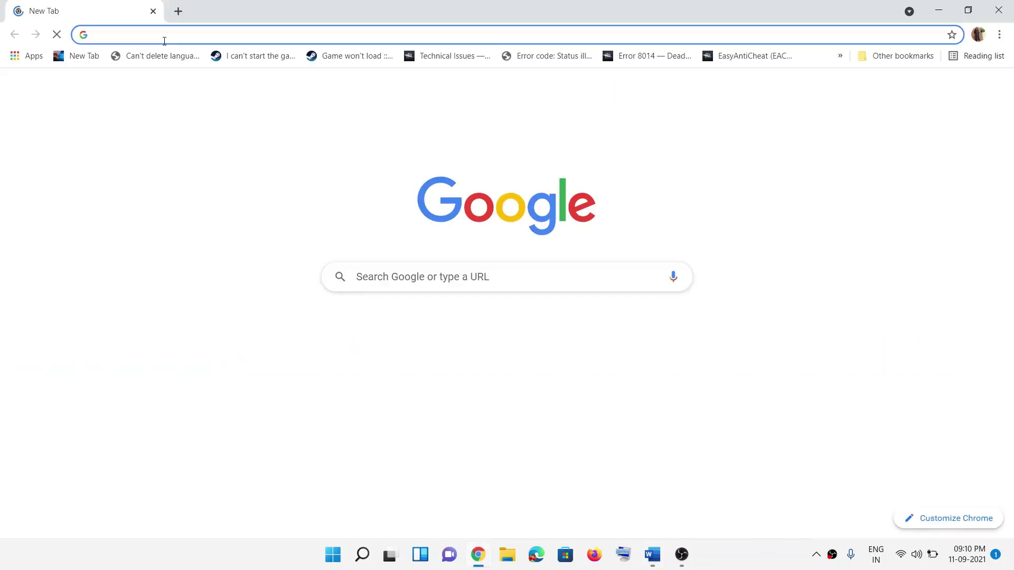
key("ctrl+v")
key("Return")
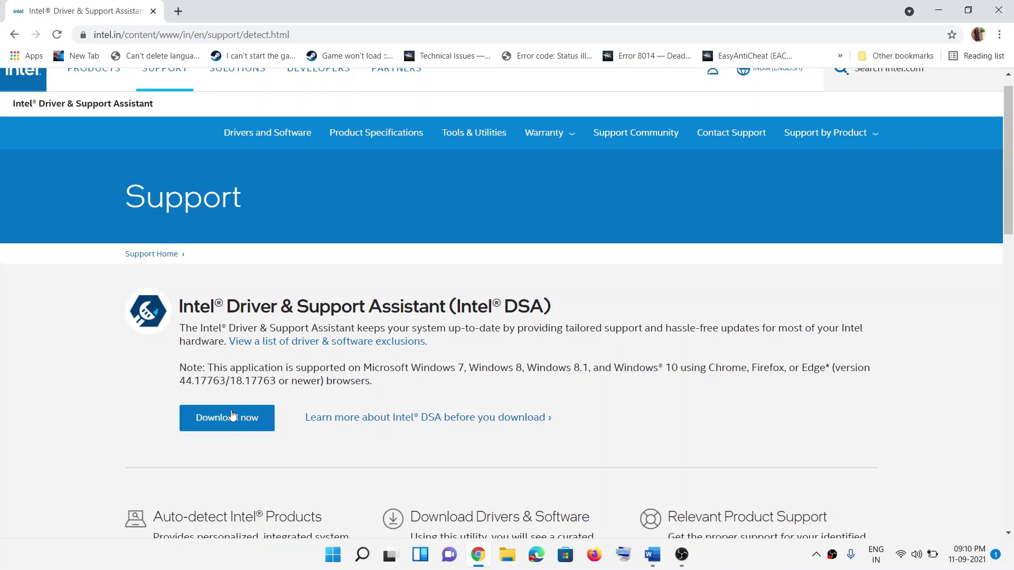
Step: Download the Intel Driver & Support Assistant and launch its downloaded installer
scroll(232, 420, "up", 1)
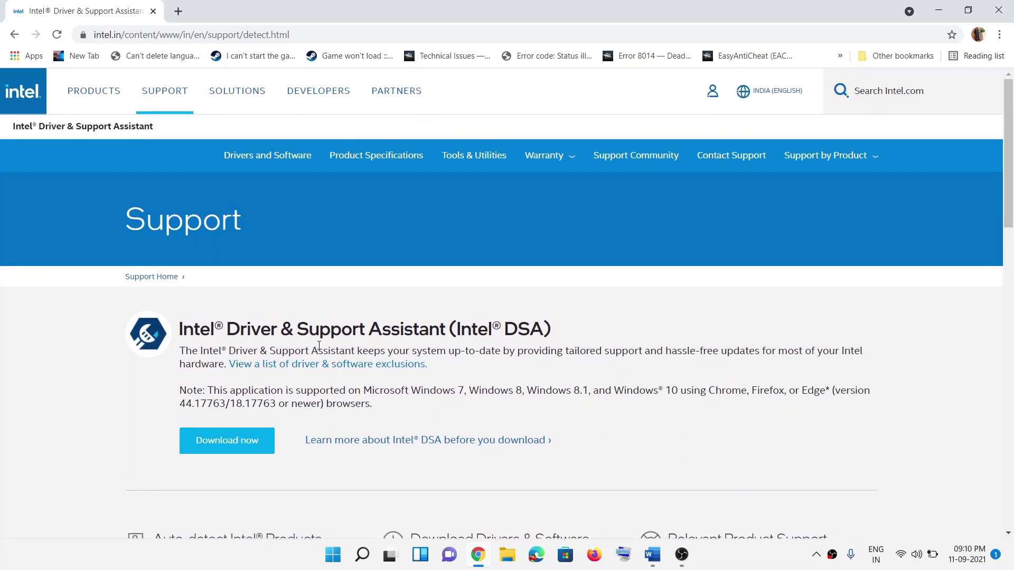
left_click(237, 440)
left_click(248, 521)
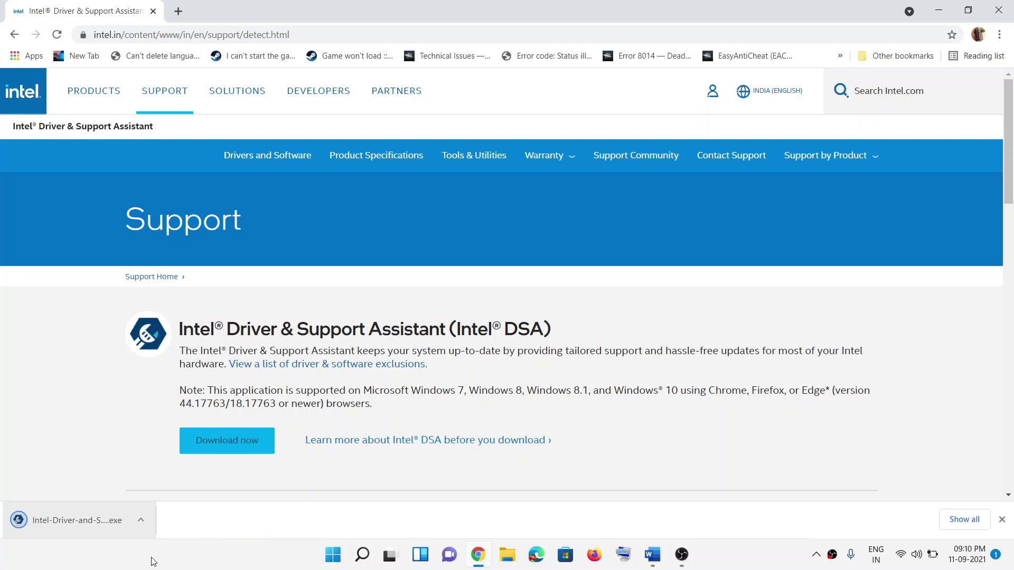
left_click(78, 525)
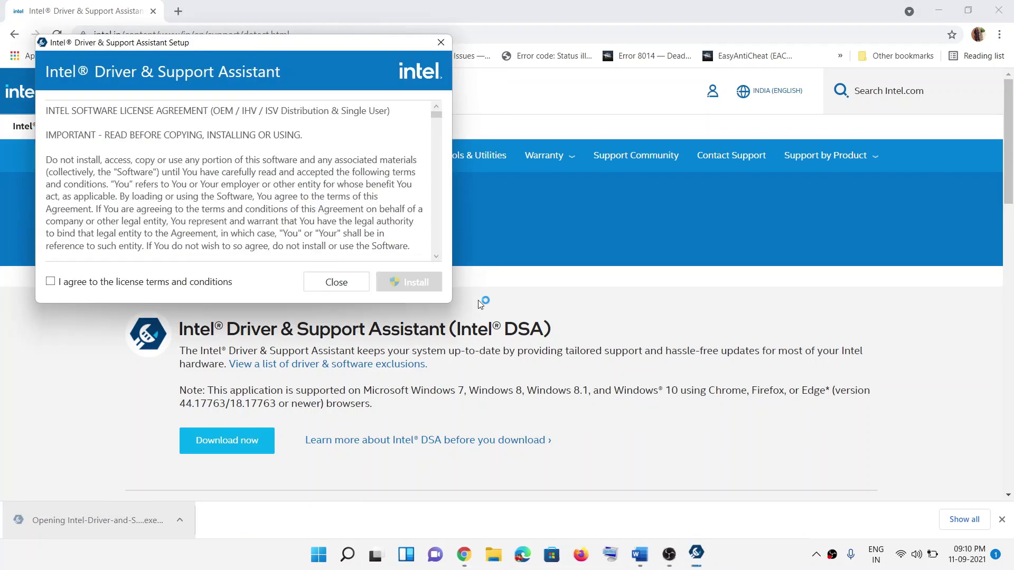
Step: Agree to the Intel license terms and install the Intel Driver & Support Assistant
left_click(74, 285)
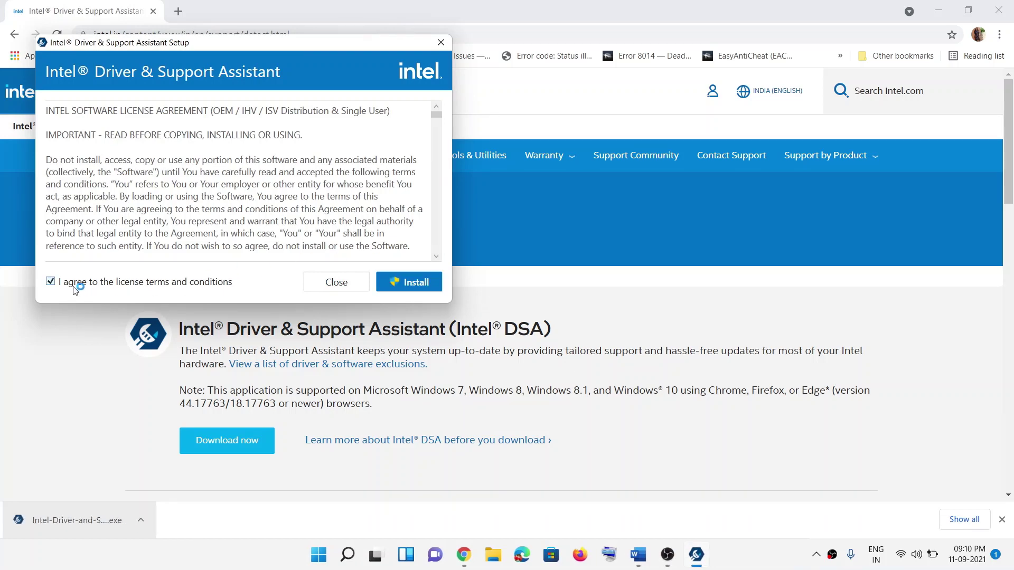
left_click(422, 284)
left_click(431, 279)
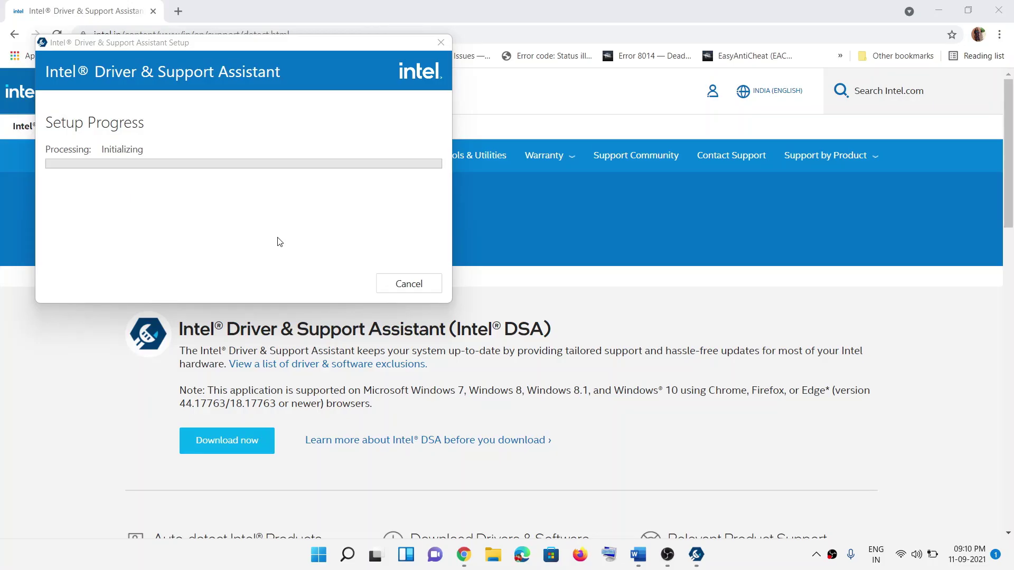
left_click_drag(245, 42, 492, 88)
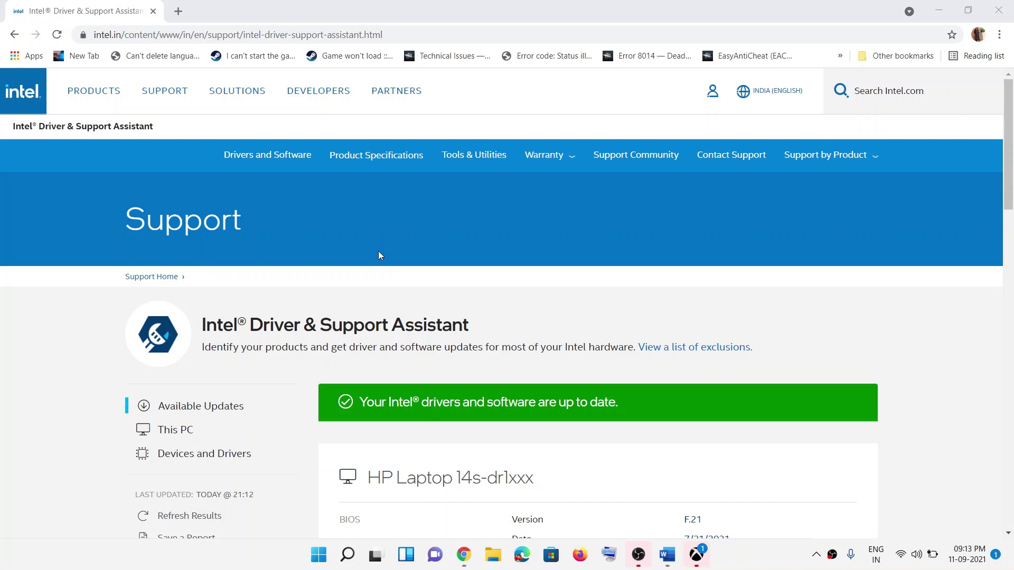
Step: Review the Intel Driver & Support Assistant page for available driver updates and system details
scroll(549, 367, "down", 3)
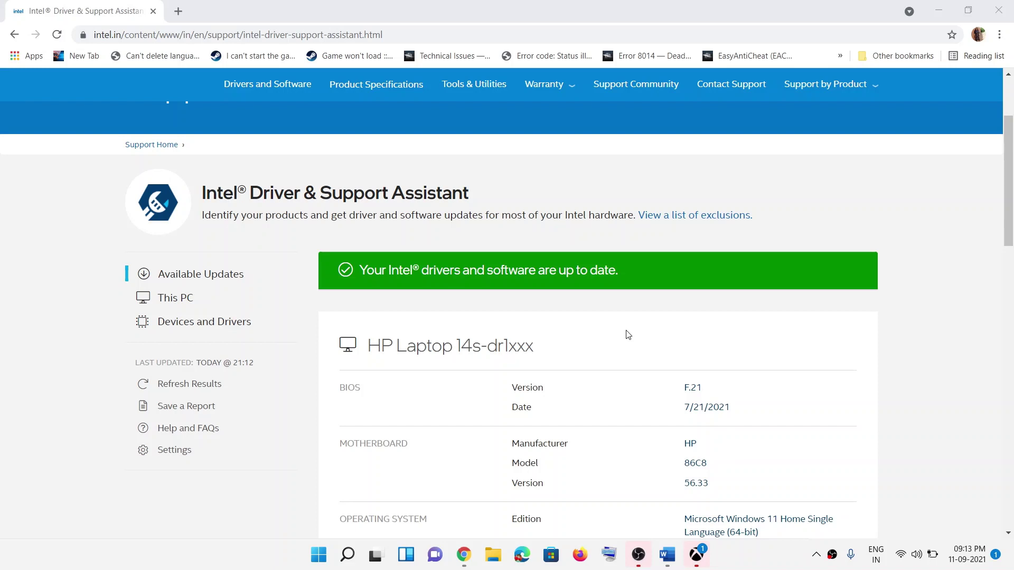
scroll(640, 326, "down", 1)
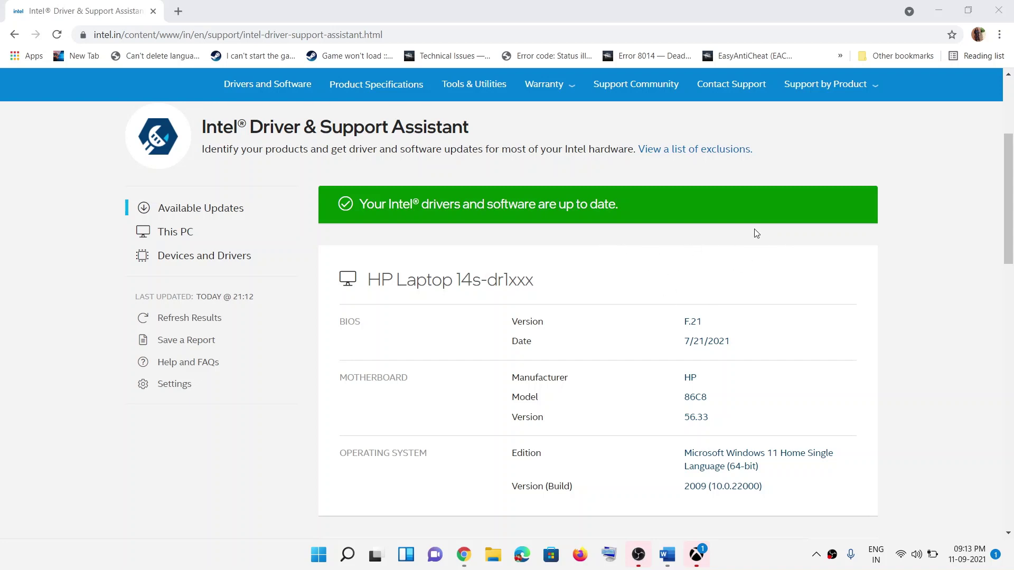
scroll(676, 291, "up", 3)
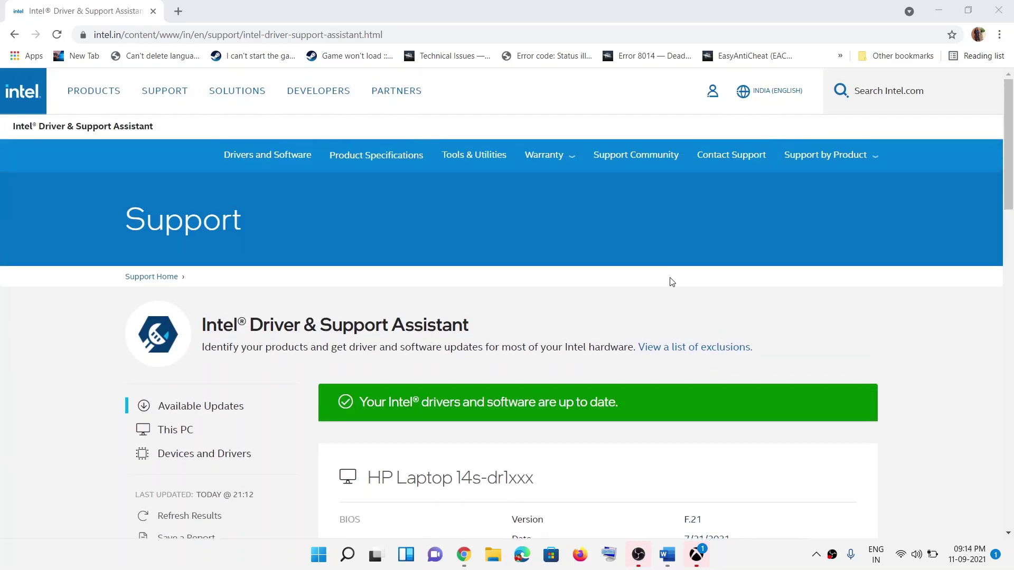
scroll(686, 272, "down", 2)
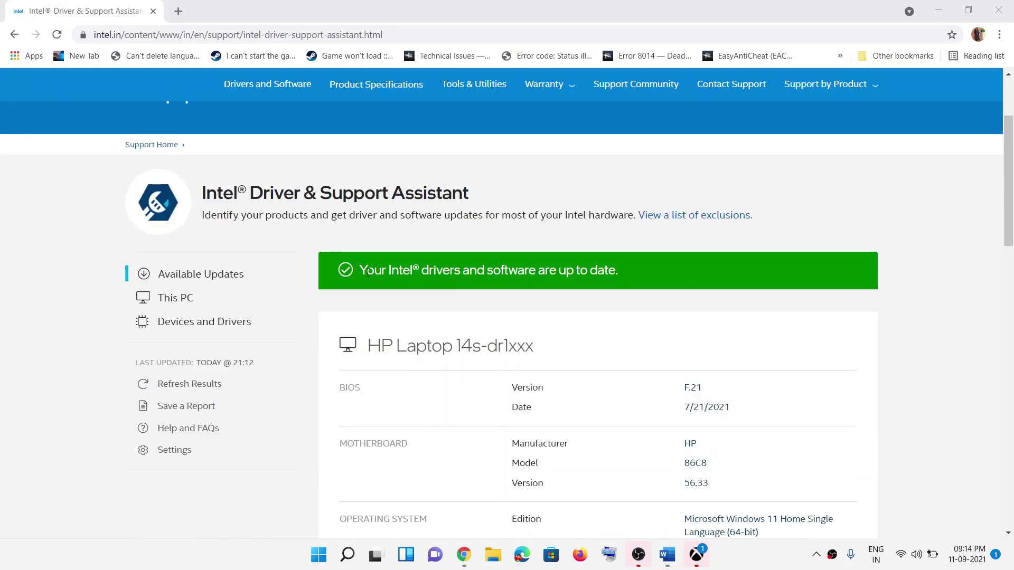
left_click_drag(361, 271, 517, 271)
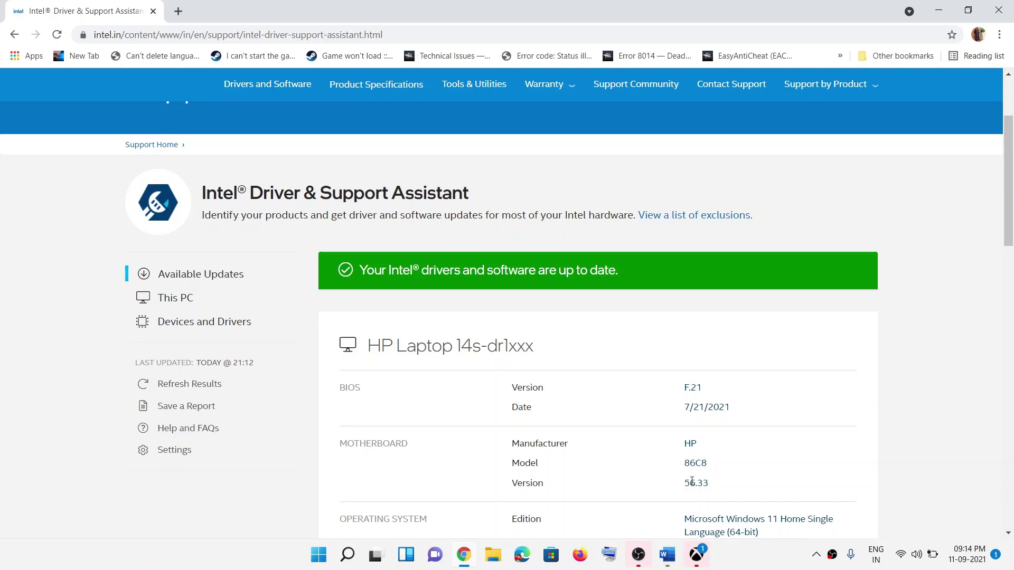
Step: Copy the Nvidia driver download link from the Word notes and open it in a new Chrome tab
left_click(669, 555)
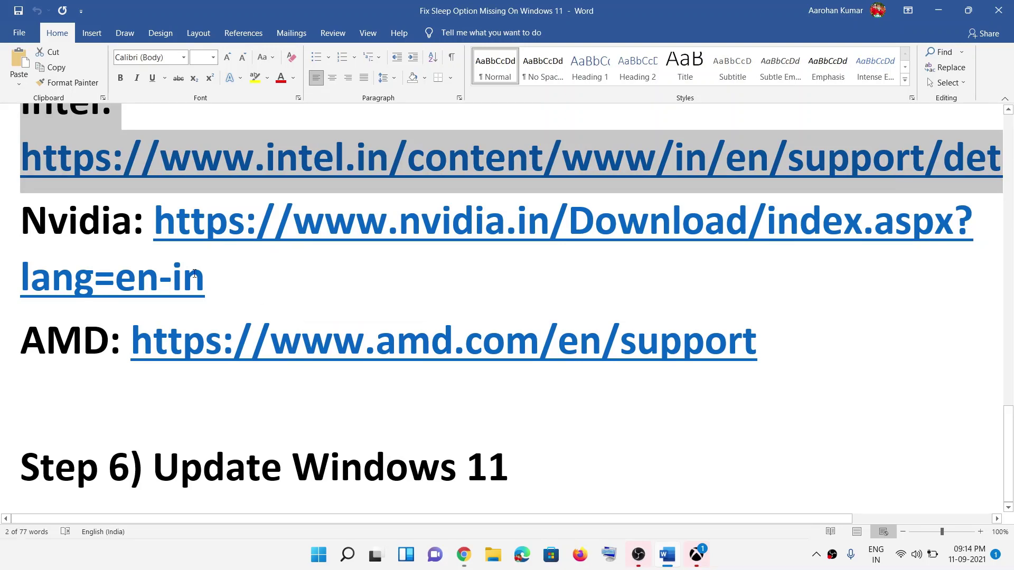
left_click_drag(166, 233, 210, 278)
key("ctrl+c")
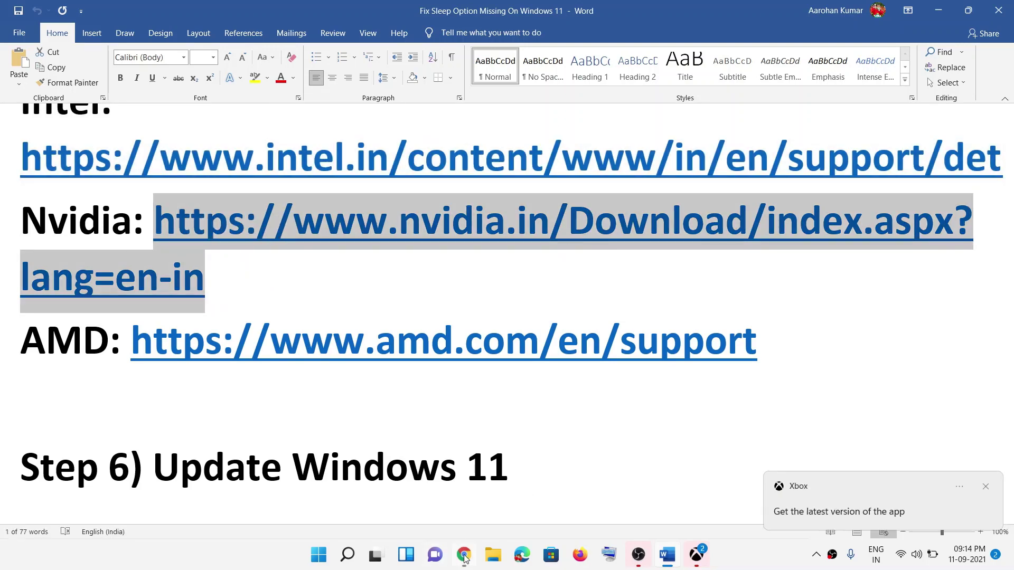
key("alt+Tab")
left_click(189, 16)
key("ctrl+v")
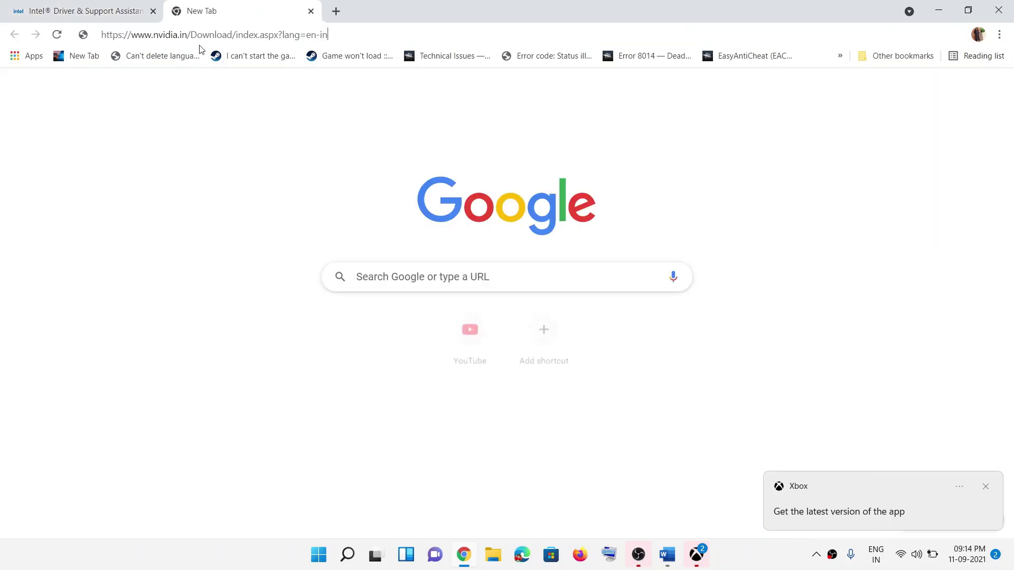
key("Return")
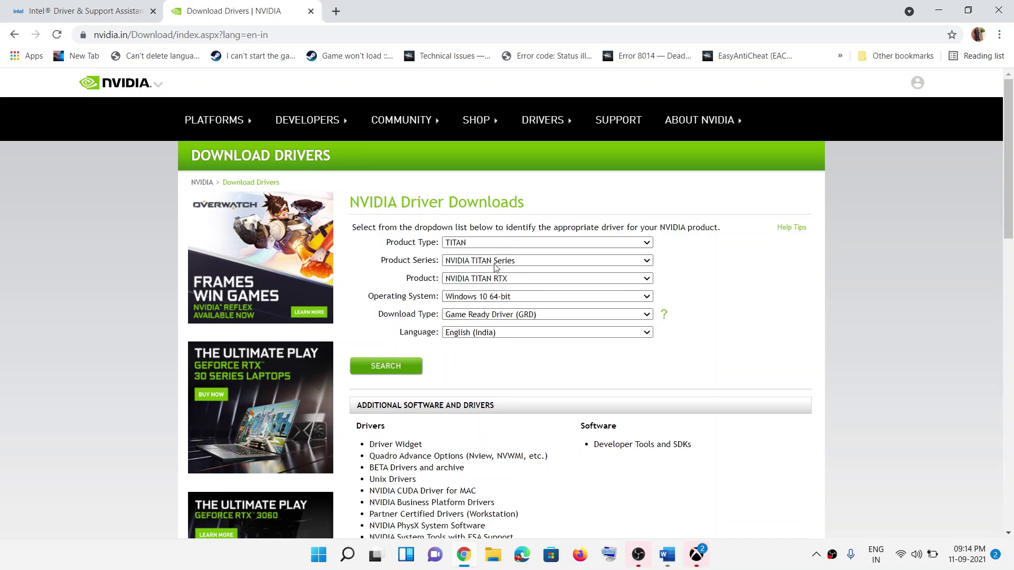
Step: Specify the NVIDIA driver as GeForce, GeForce 10 Series (Notebooks), GeForce GTX 1050, with Windows 11 as the operating system
left_click(450, 298)
left_click(490, 325)
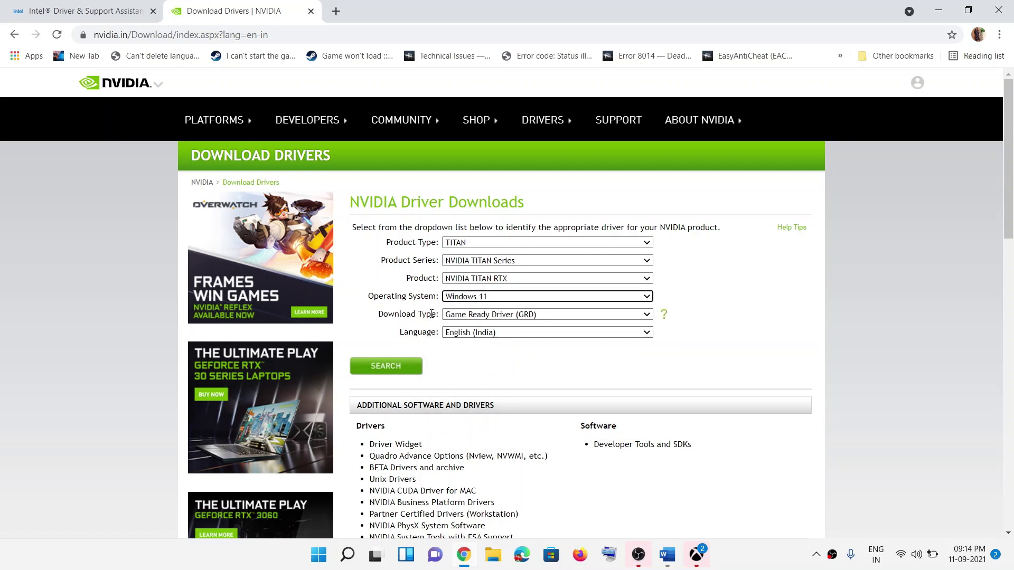
left_click(474, 243)
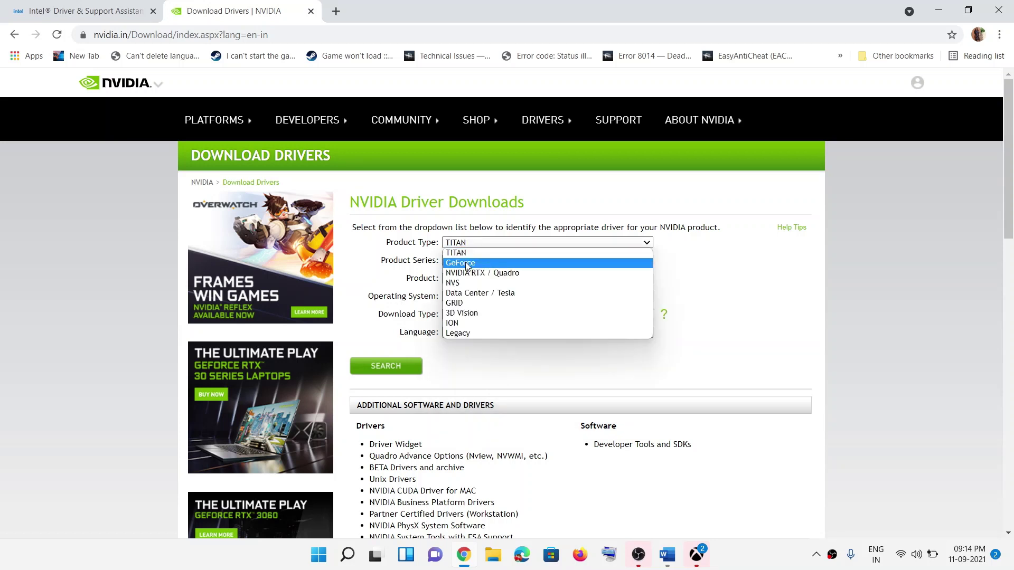
left_click(477, 262)
left_click(505, 263)
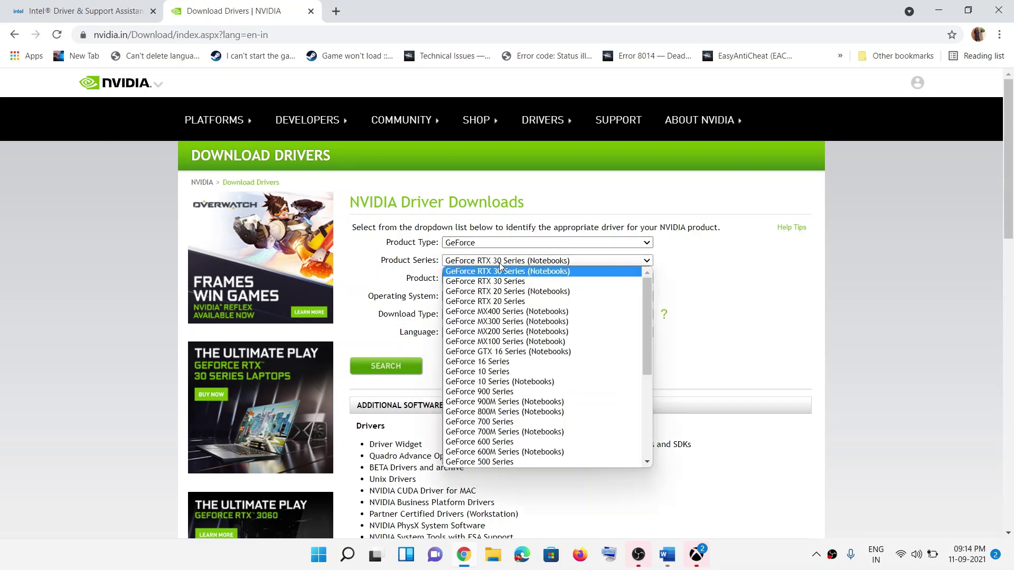
left_click(500, 382)
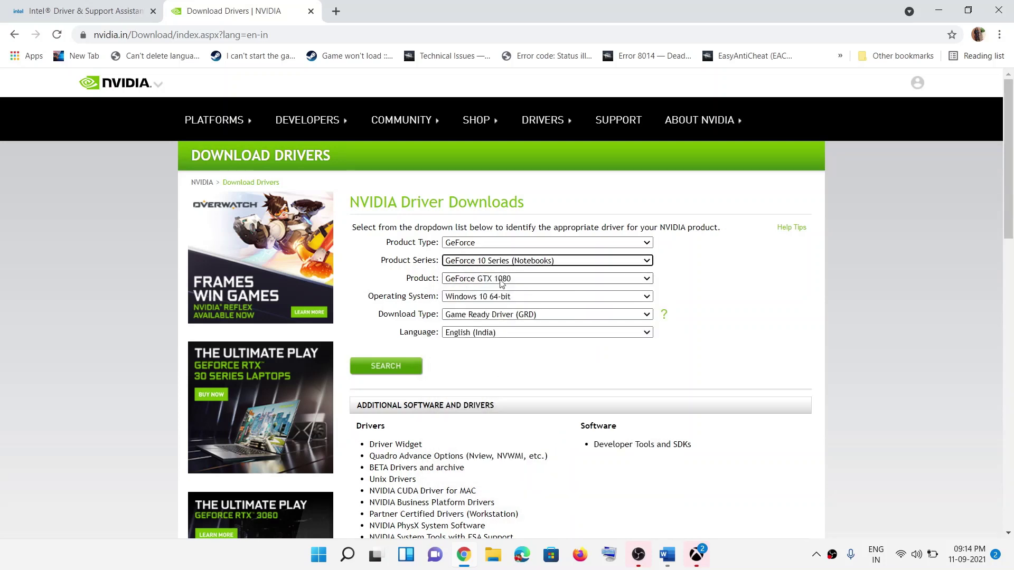
left_click(501, 280)
left_click(499, 329)
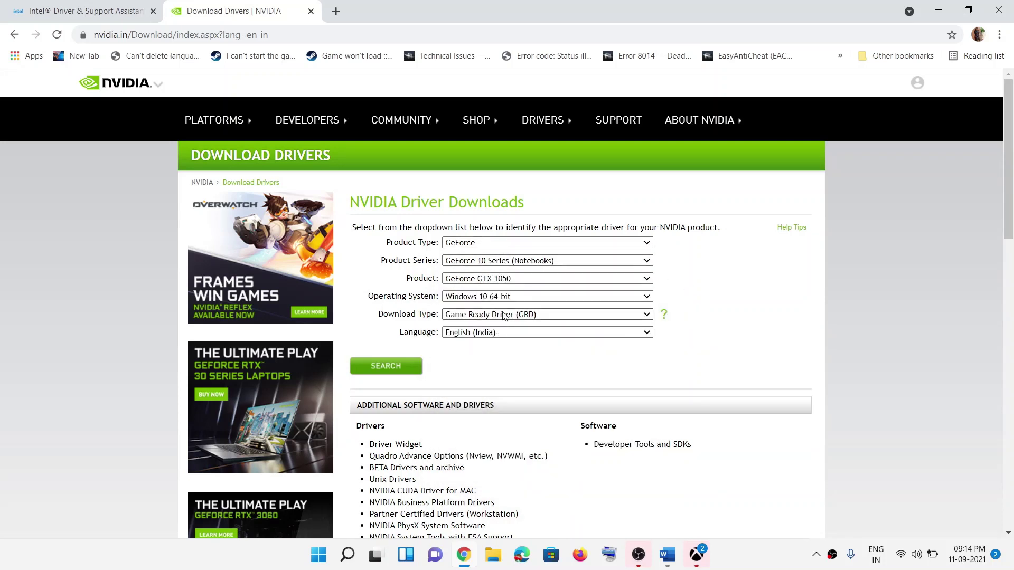
left_click(496, 299)
left_click(483, 328)
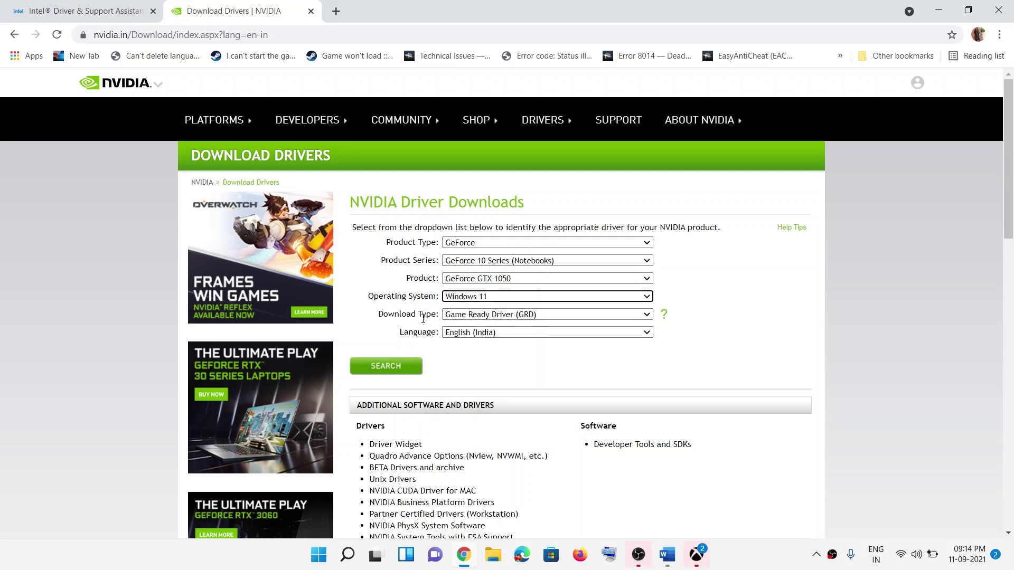
Step: Search for the matching NVIDIA driver and download the GeForce Game Ready Driver
left_click(385, 366)
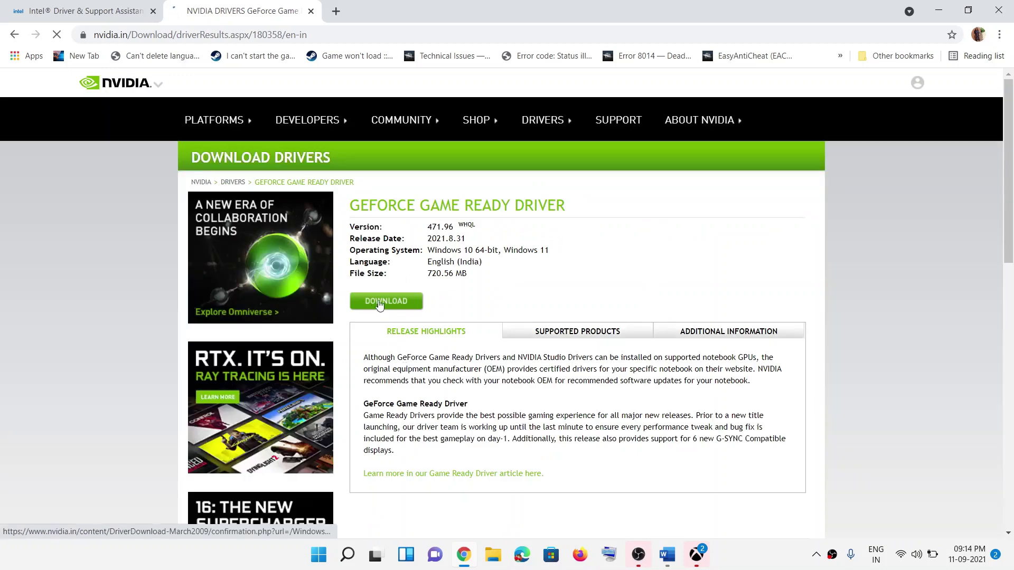
left_click(383, 302)
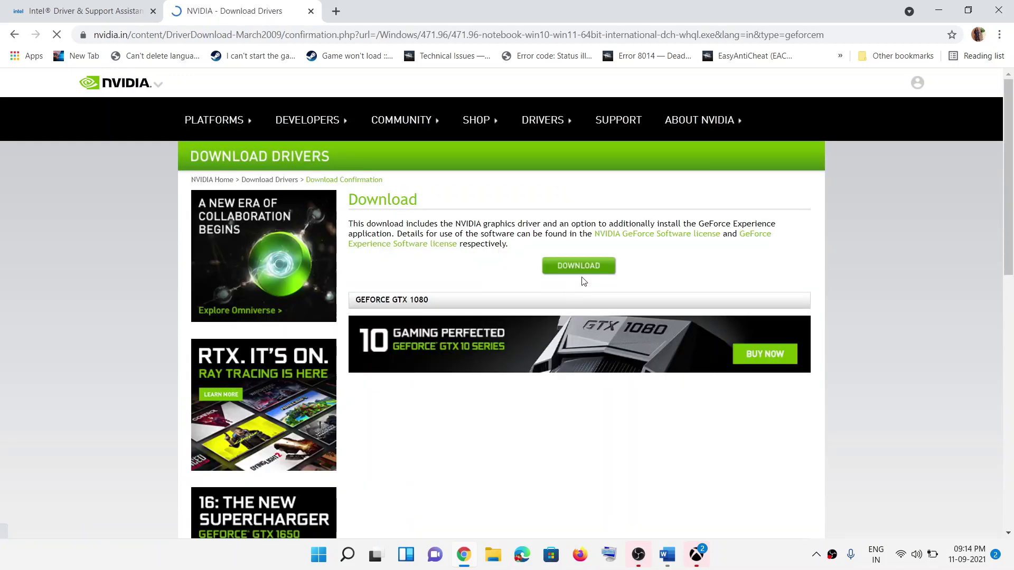
left_click(568, 267)
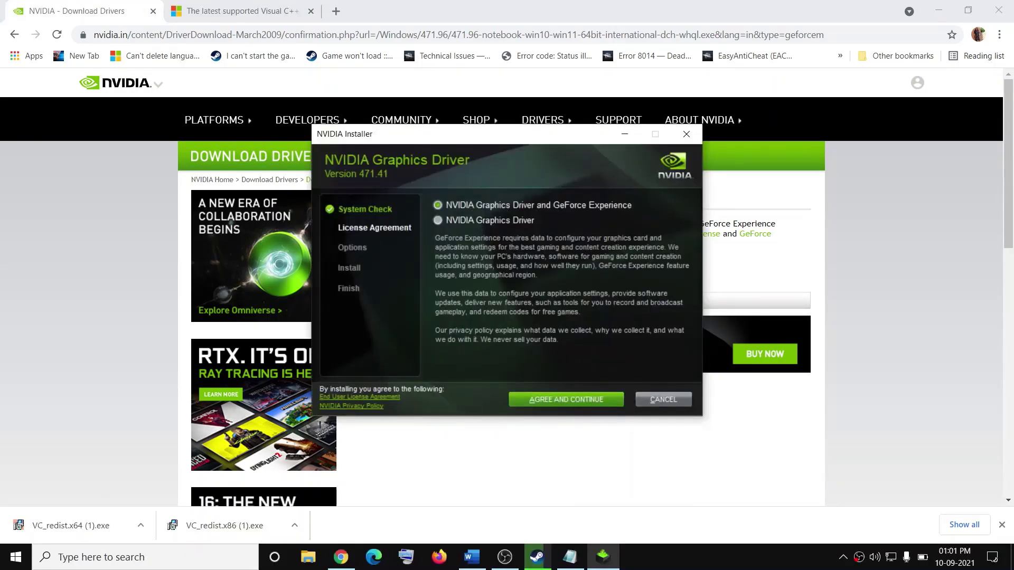
Step: Accept the NVIDIA Graphics Driver license and continue with the Custom (Advanced) installation option
left_click(563, 400)
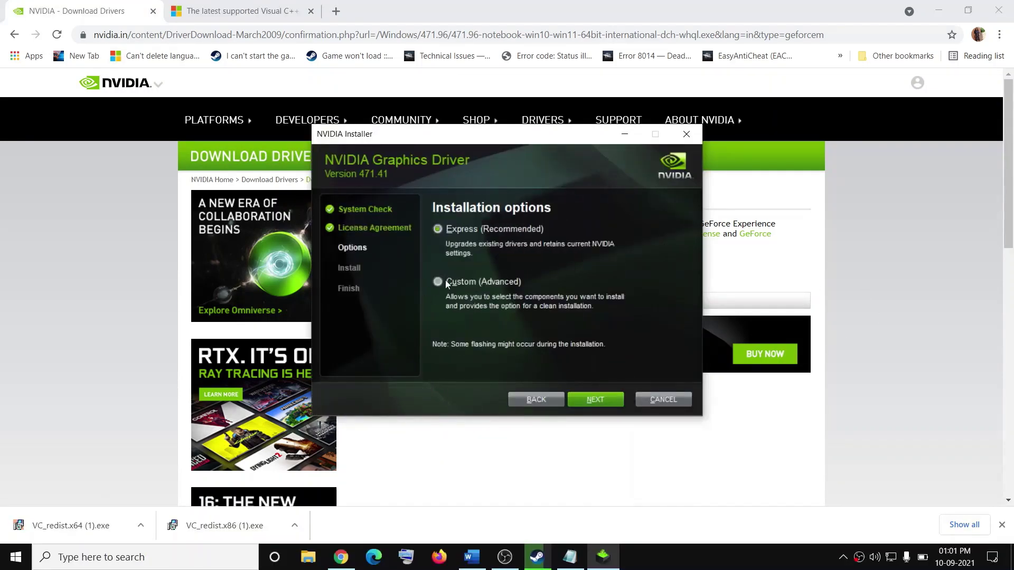
left_click(439, 282)
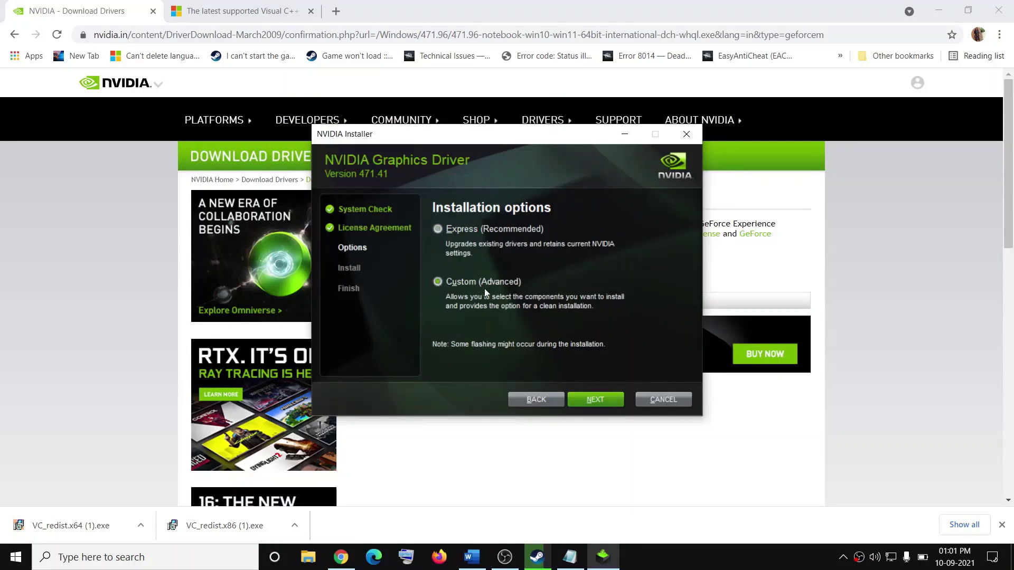
left_click(600, 401)
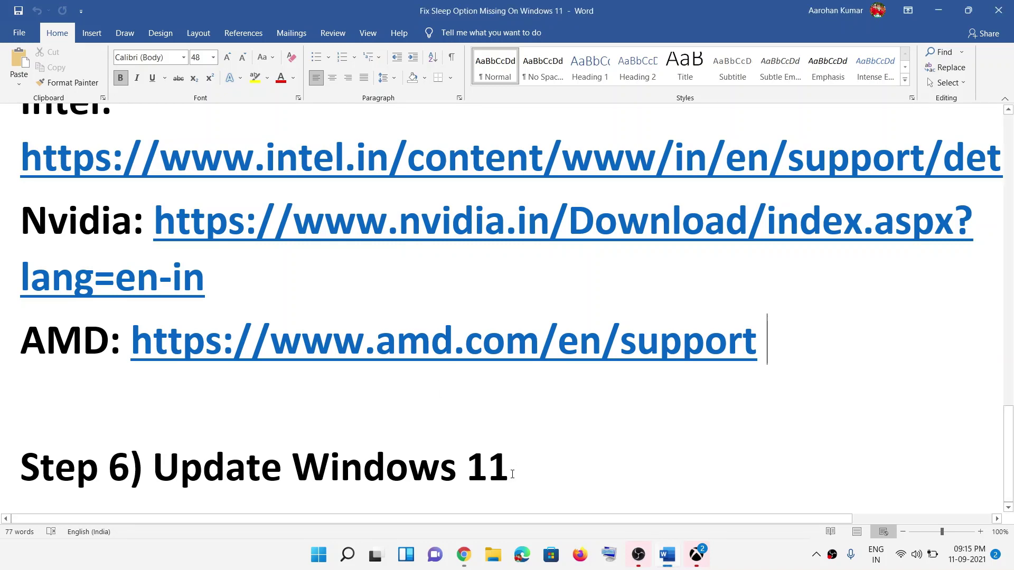
Step: Highlight "Update Windows 11" in the Step 6 notes and check for updates under Windows Update in Settings
left_click_drag(520, 471, 153, 471)
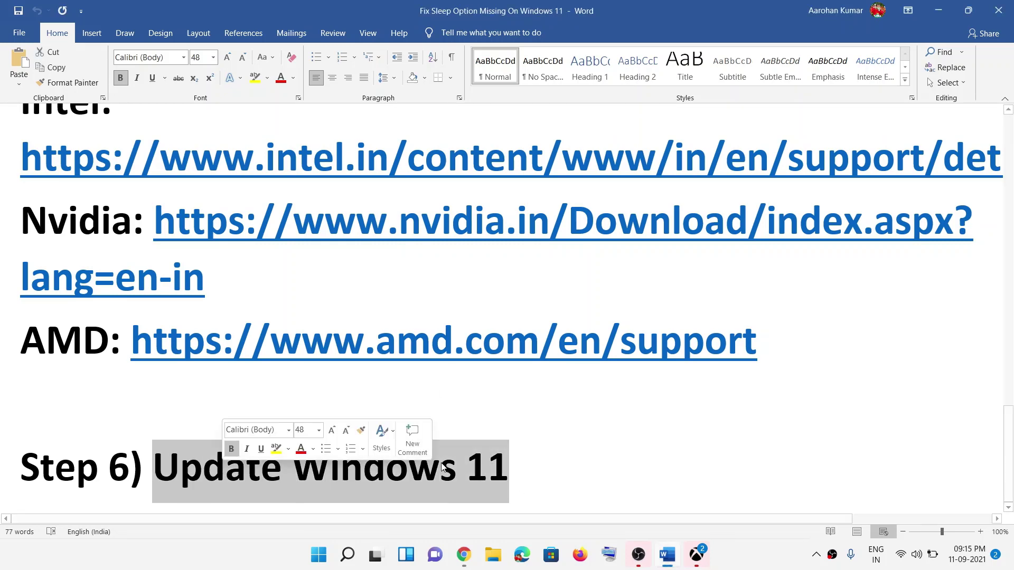
left_click(317, 559)
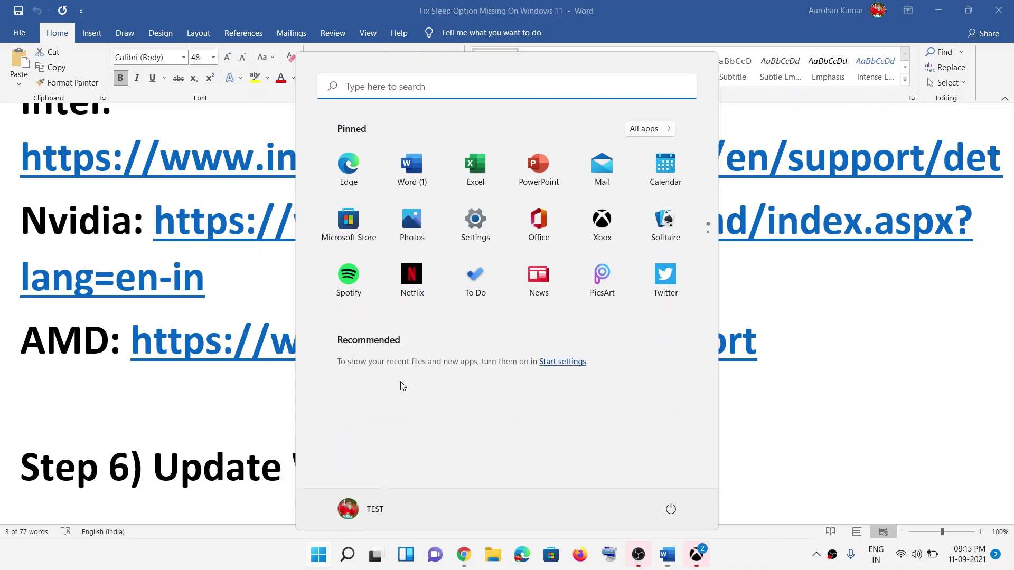
left_click(464, 234)
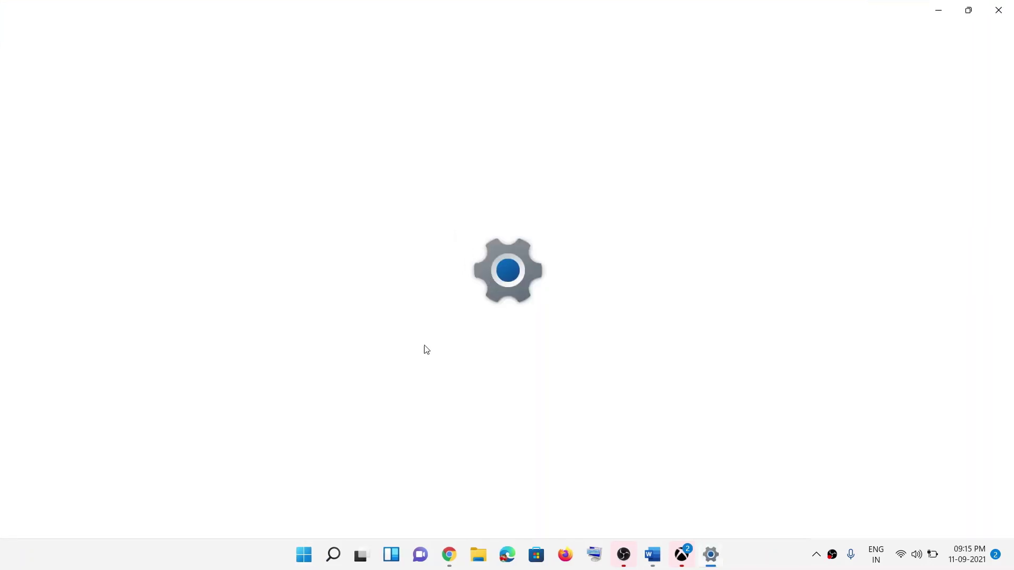
left_click(79, 416)
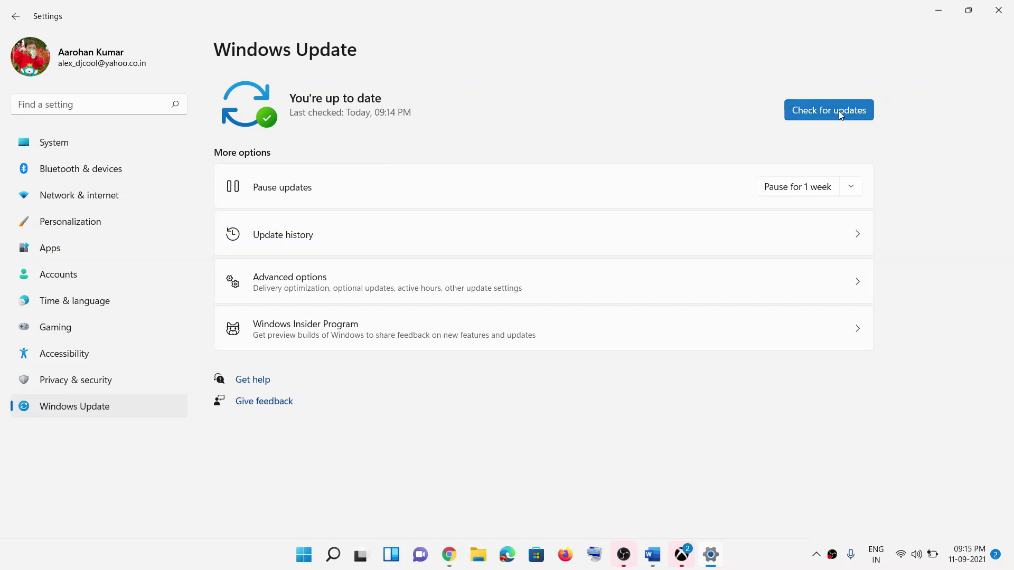
left_click(840, 112)
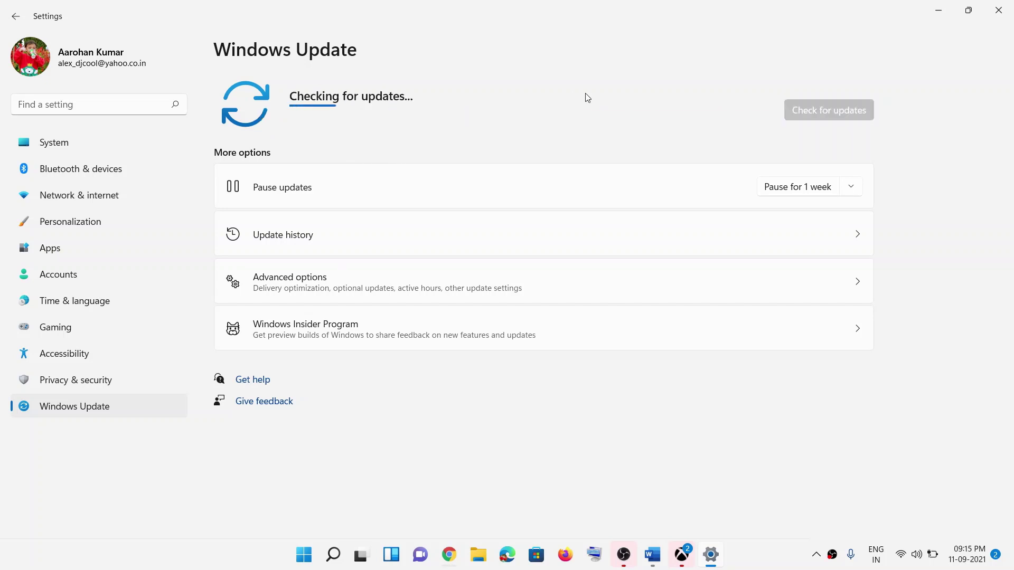
Step: Check the Start menu's power options for the Sleep entry and close the menu
left_click(315, 556)
left_click(671, 509)
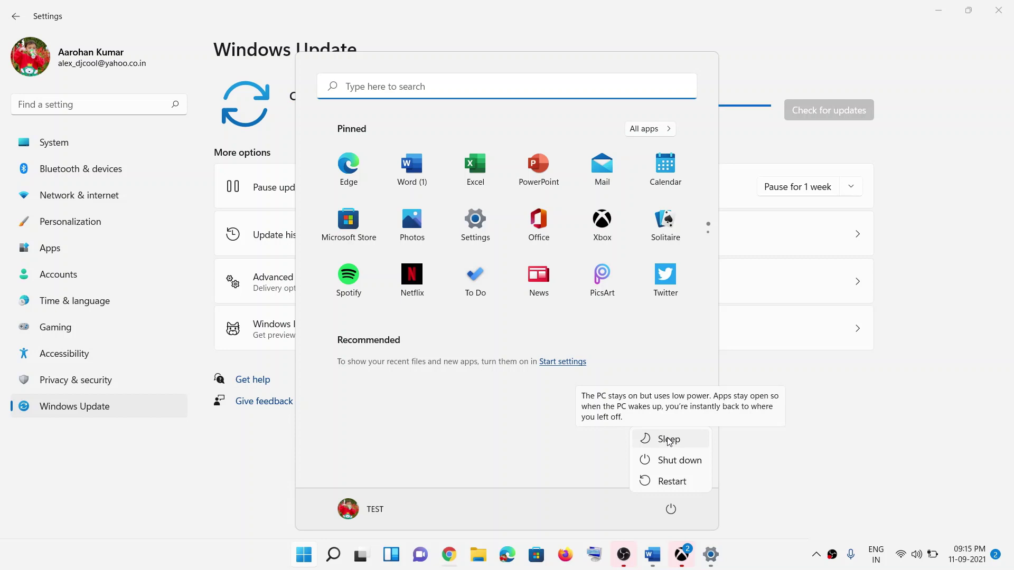
left_click(762, 556)
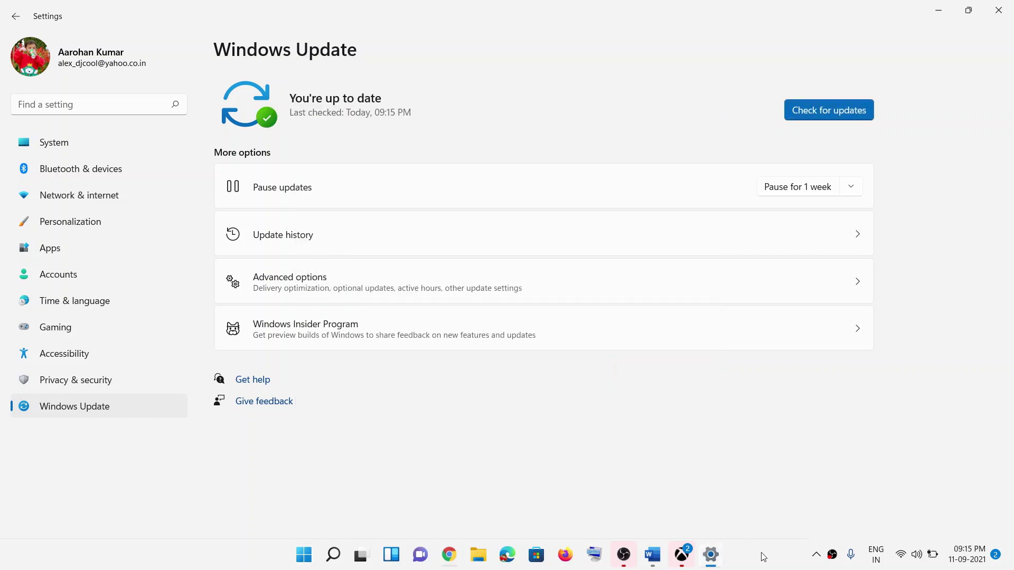